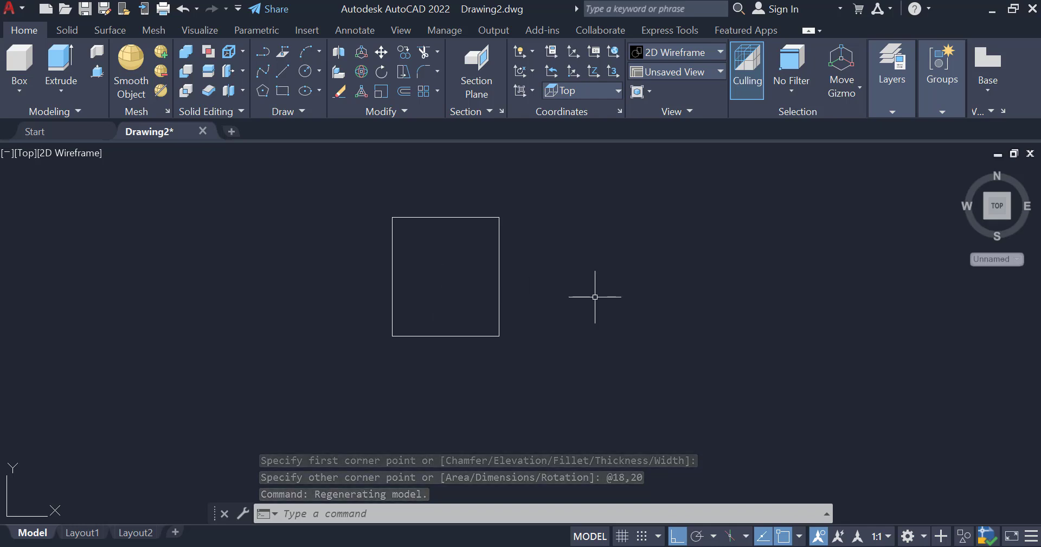
# Draw a circle of radius 1" centred on the rectangle's upper-left corner
pyautogui.click(307, 72)
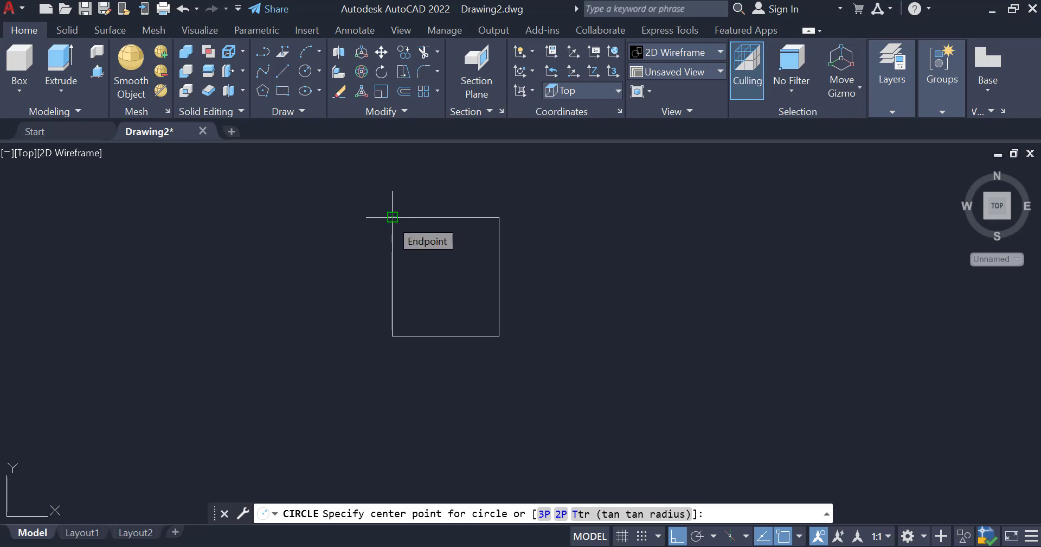
pyautogui.click(392, 217)
pyautogui.write('1')
pyautogui.press('Return')
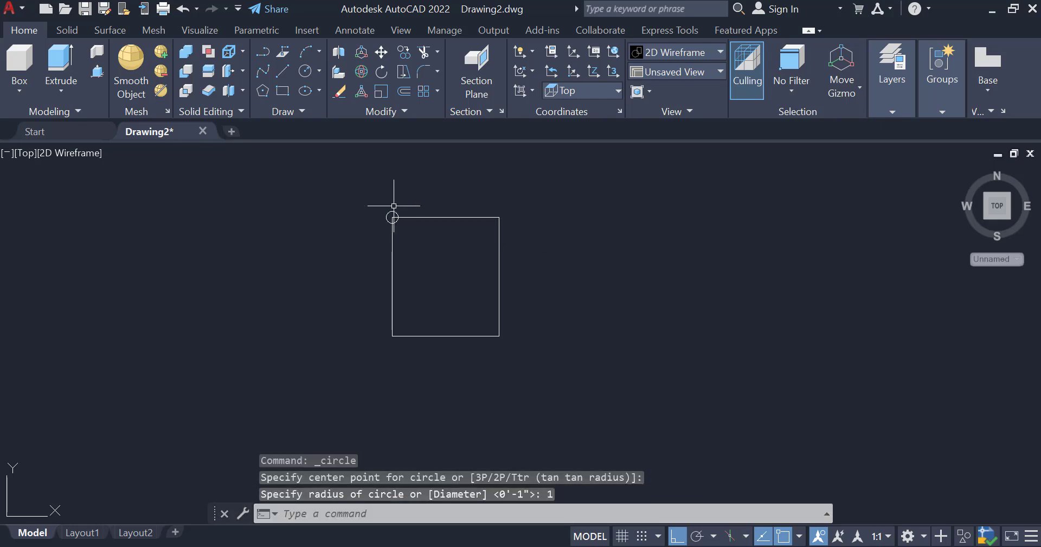
# Mirror the corner circle across the rectangle's vertical centreline to the upper-right corner, keeping the source circle
pyautogui.click(372, 204)
pyautogui.click(482, 256)
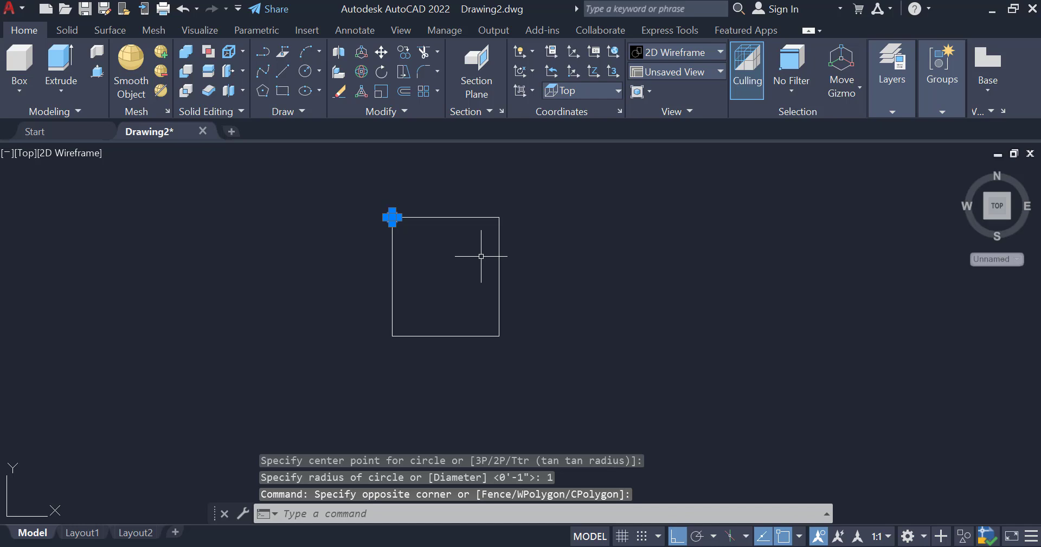
pyautogui.write('mi')
pyautogui.press('Return')
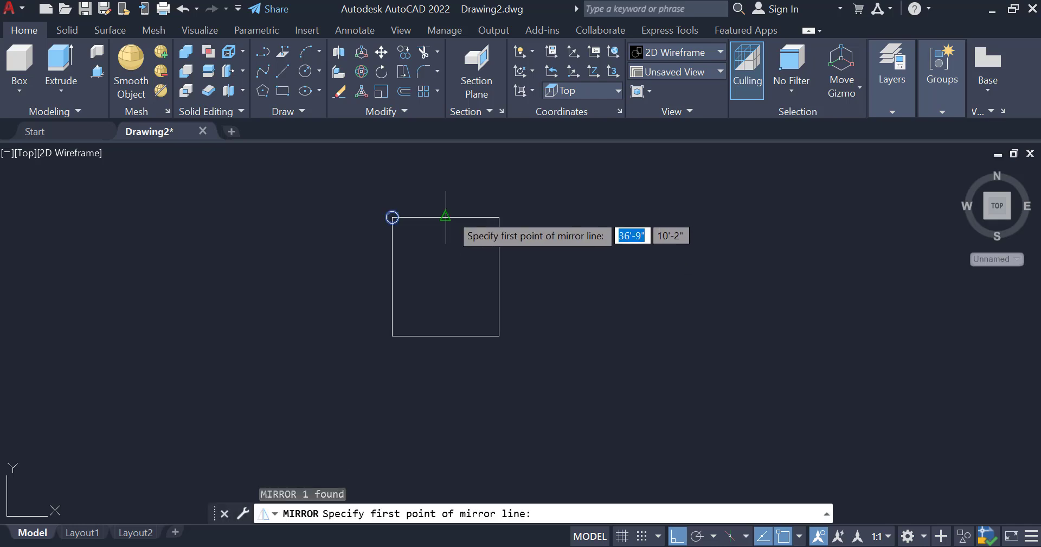
pyautogui.click(446, 217)
pyautogui.click(450, 338)
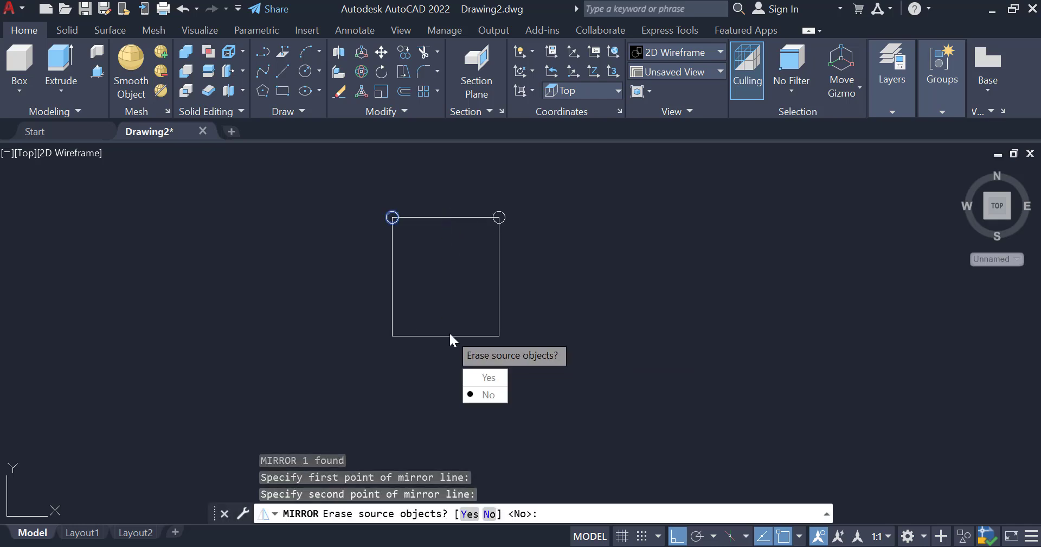
pyautogui.click(480, 392)
# Mirror both upper circles across the rectangle's horizontal centreline to the two lower corners, keeping the source circles
pyautogui.click(354, 189)
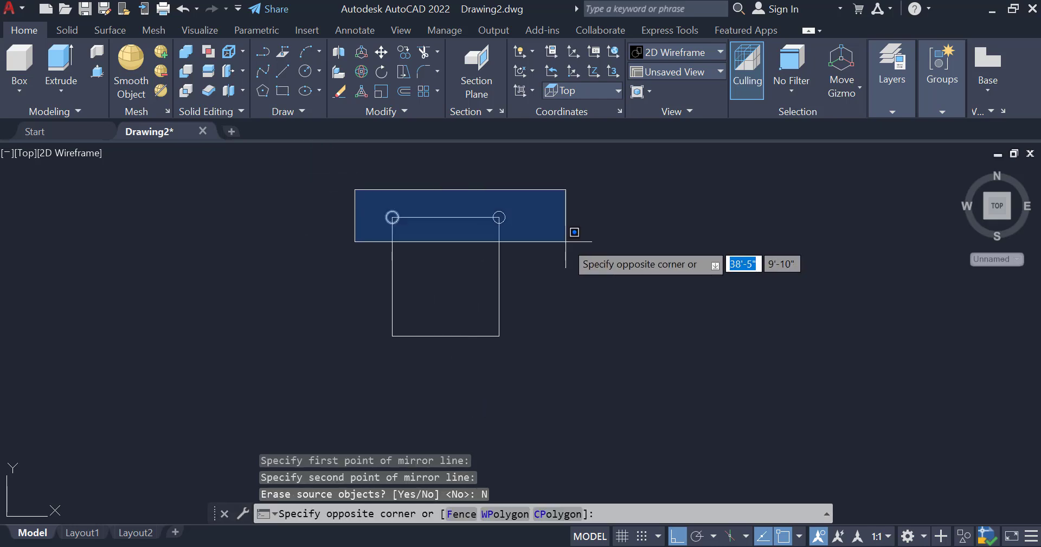
pyautogui.click(599, 266)
pyautogui.write('M')
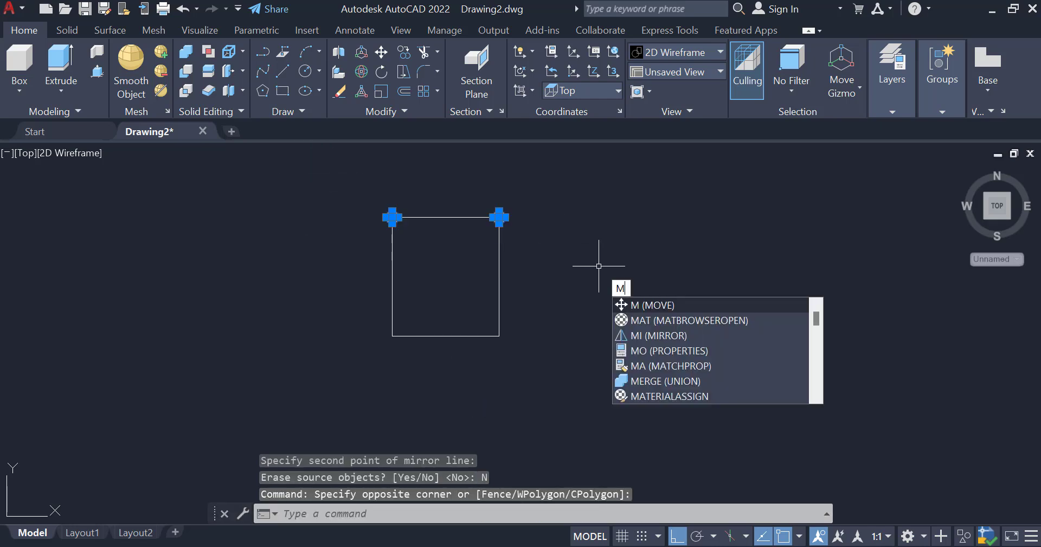
pyautogui.write('I')
pyautogui.press('Return')
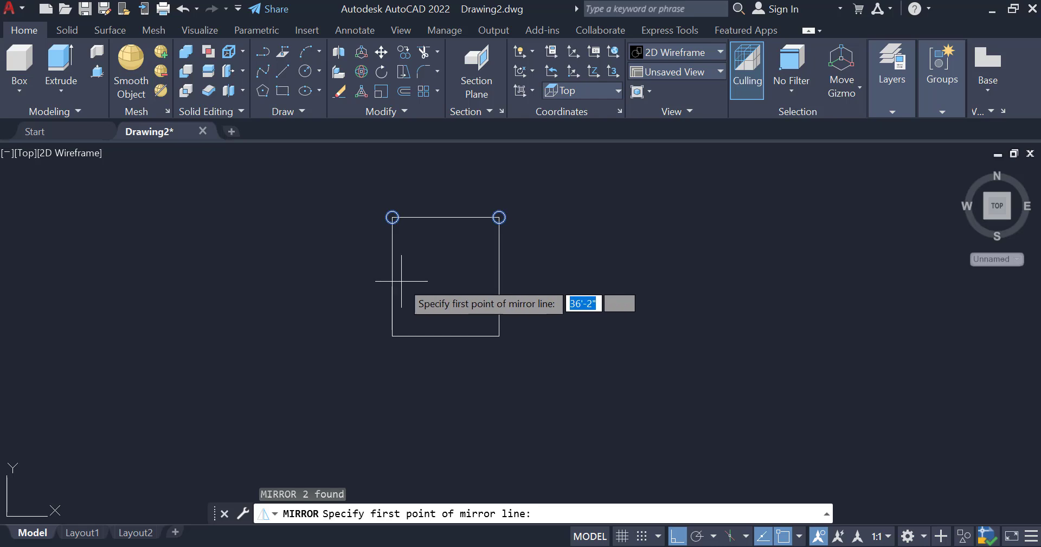
pyautogui.click(392, 276)
pyautogui.click(499, 276)
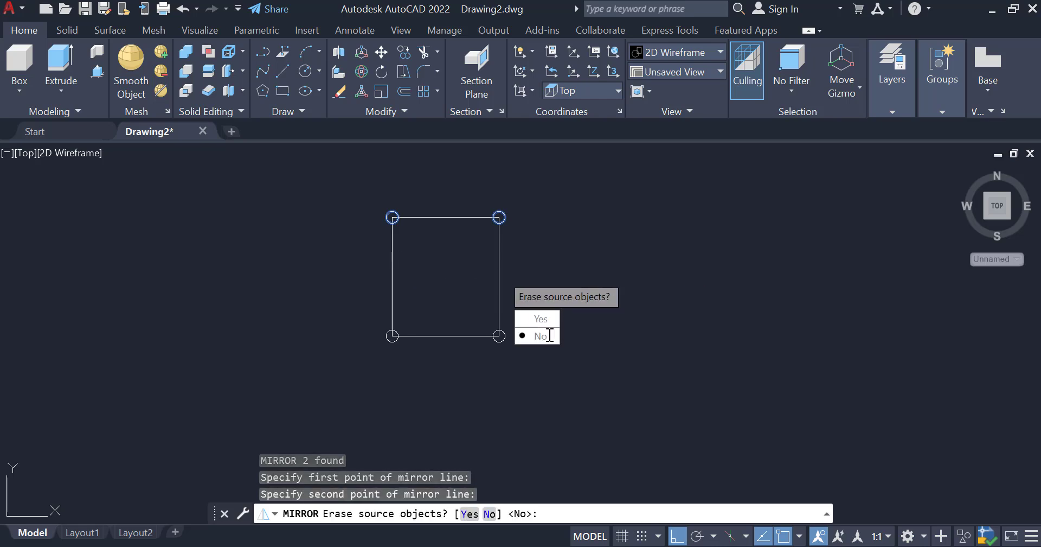
pyautogui.click(537, 335)
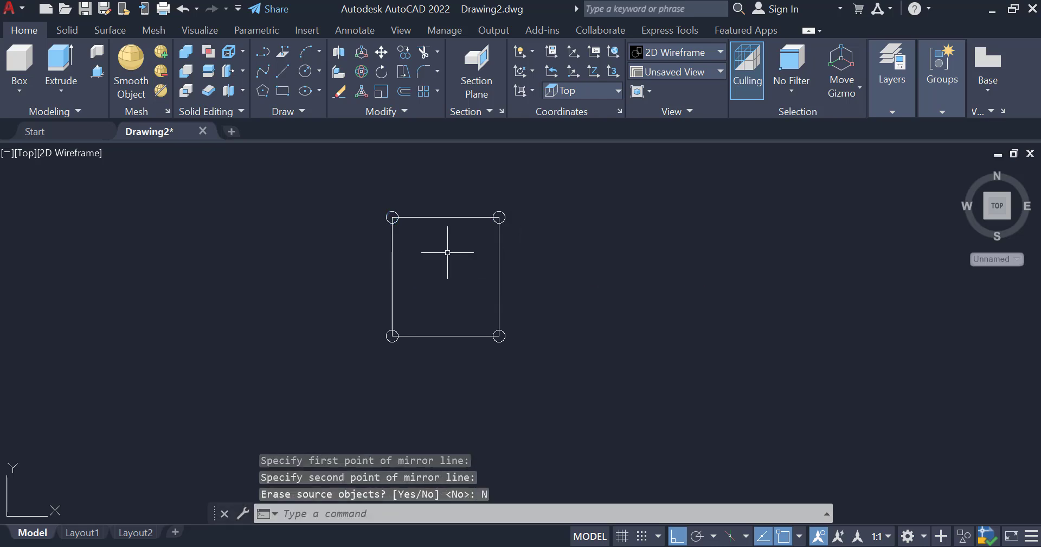
# Switch to the SW Isometric view and extrude the four corner circles 20" downward to form the chair legs
pyautogui.click(31, 154)
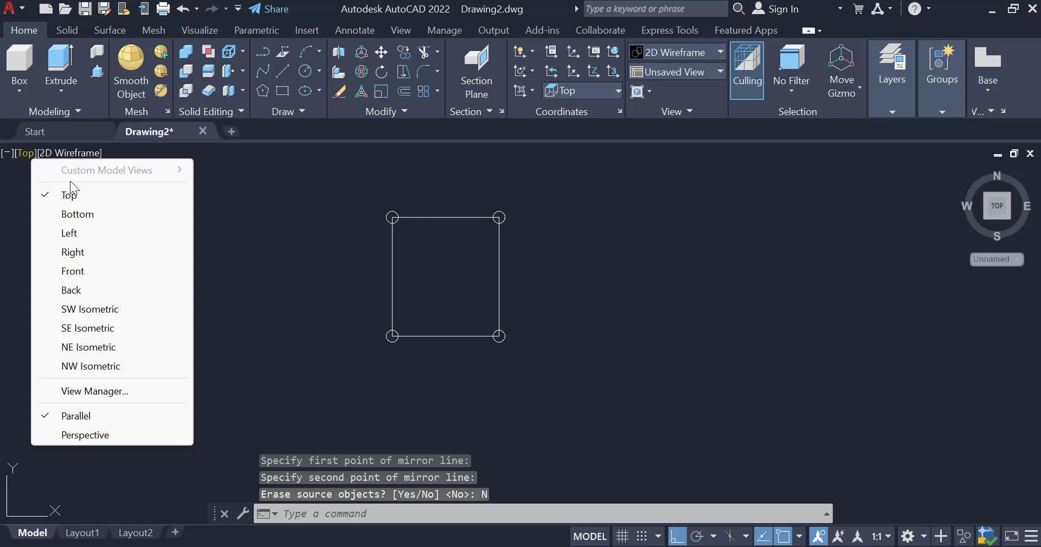
pyautogui.click(93, 309)
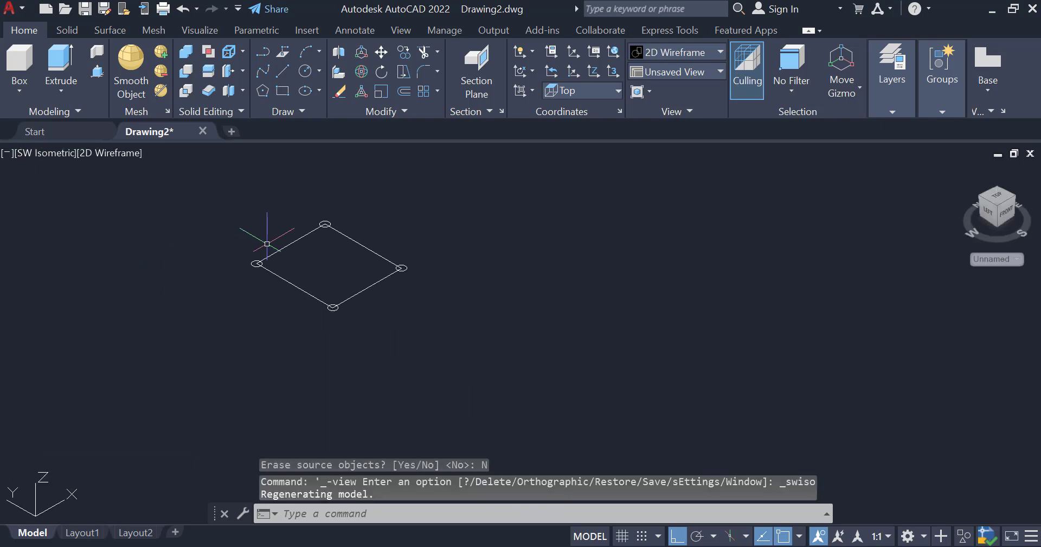
pyautogui.scroll(2, 303, 219)
pyautogui.click(60, 61)
pyautogui.click(224, 292)
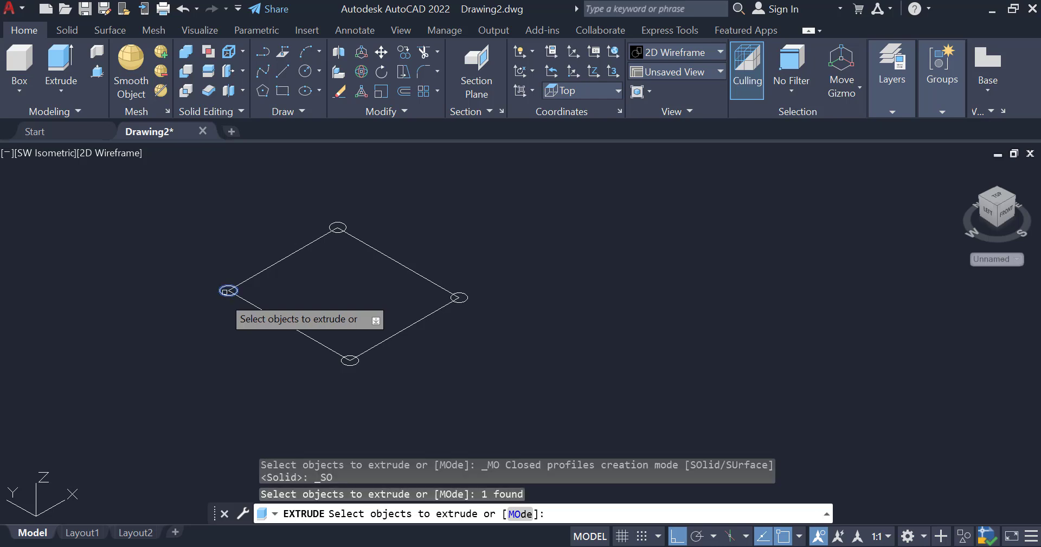
pyautogui.click(337, 225)
pyautogui.click(461, 298)
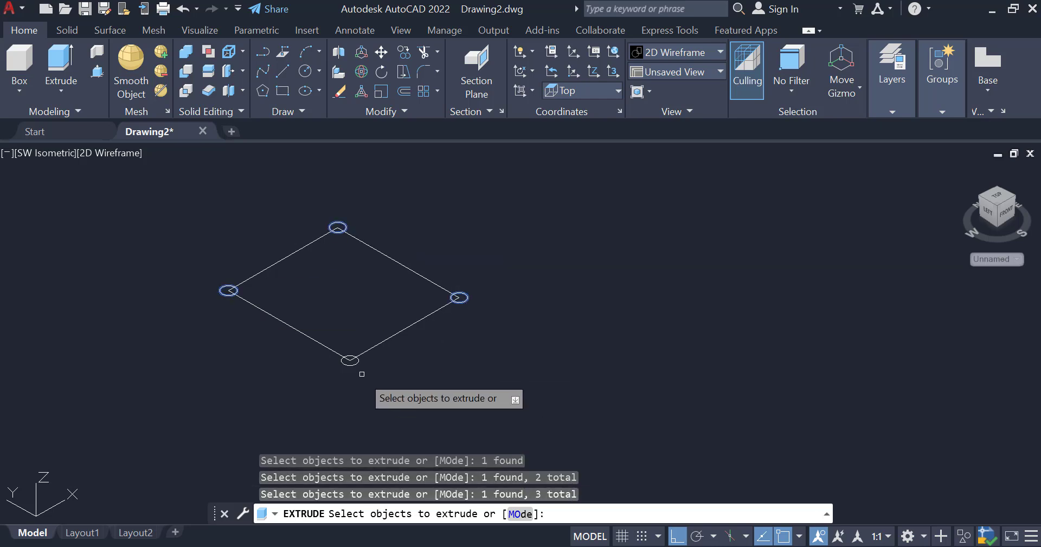
pyautogui.click(351, 365)
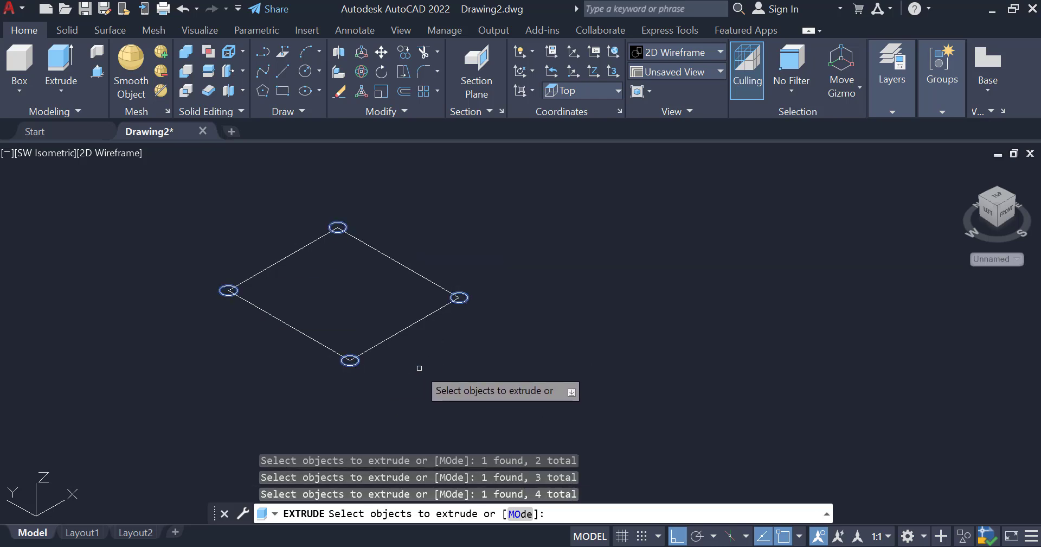
pyautogui.press('Return')
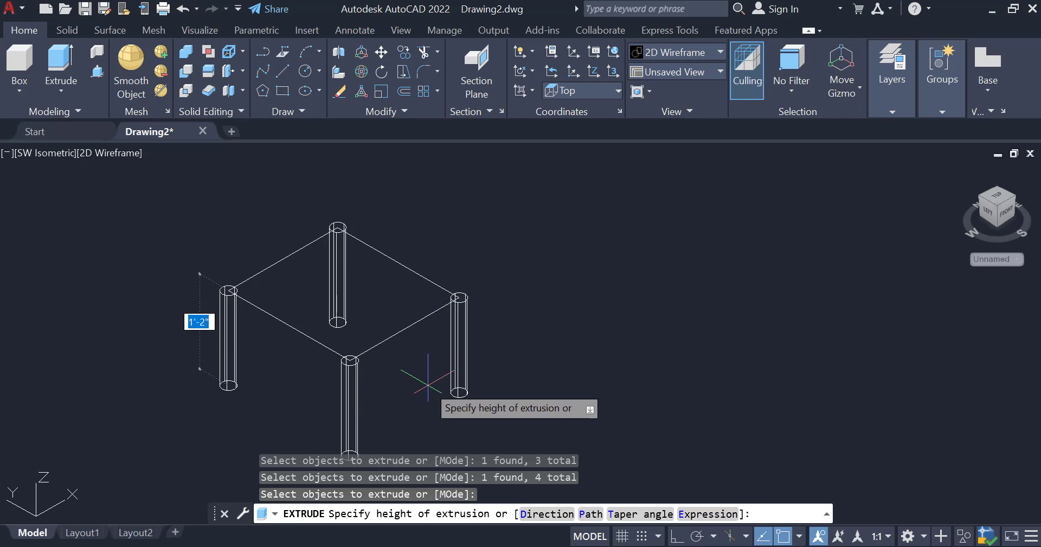
pyautogui.write('20')
pyautogui.press('Return')
pyautogui.scroll(-2, 428, 376)
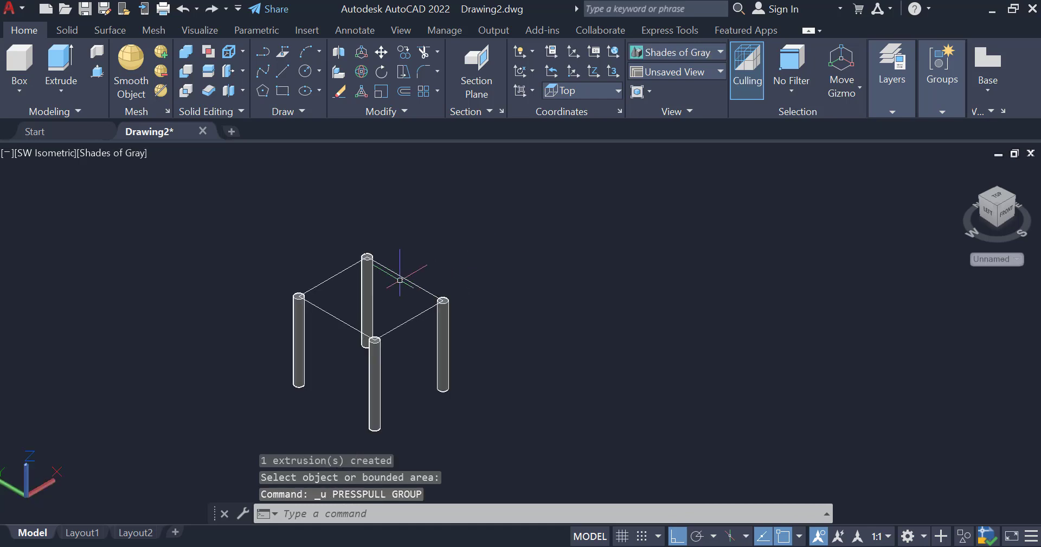
# Offset the seat rectangle outward by 1"
pyautogui.scroll(1, 463, 253)
pyautogui.write('o')
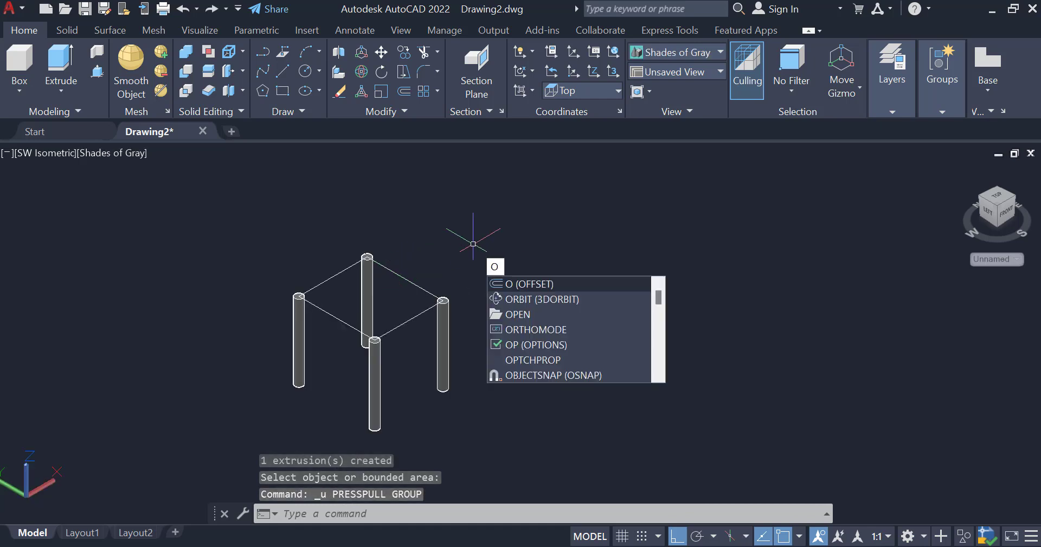
pyautogui.press('Return')
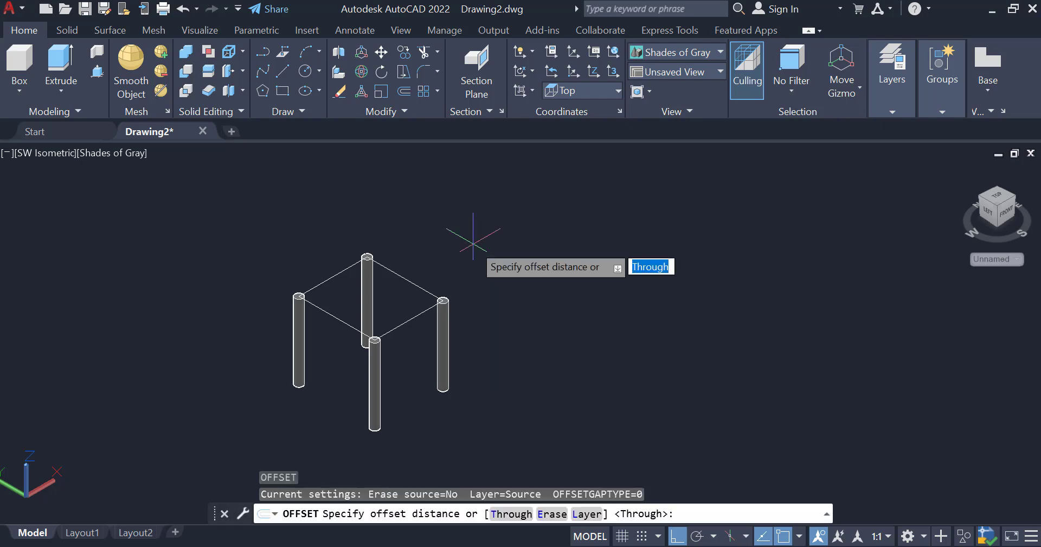
pyautogui.press('Return')
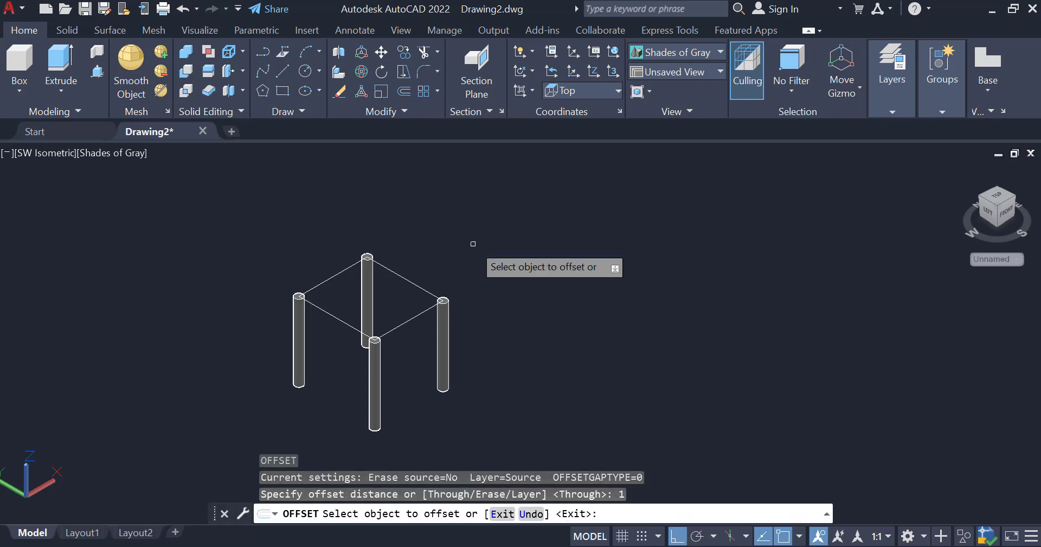
pyautogui.click(413, 282)
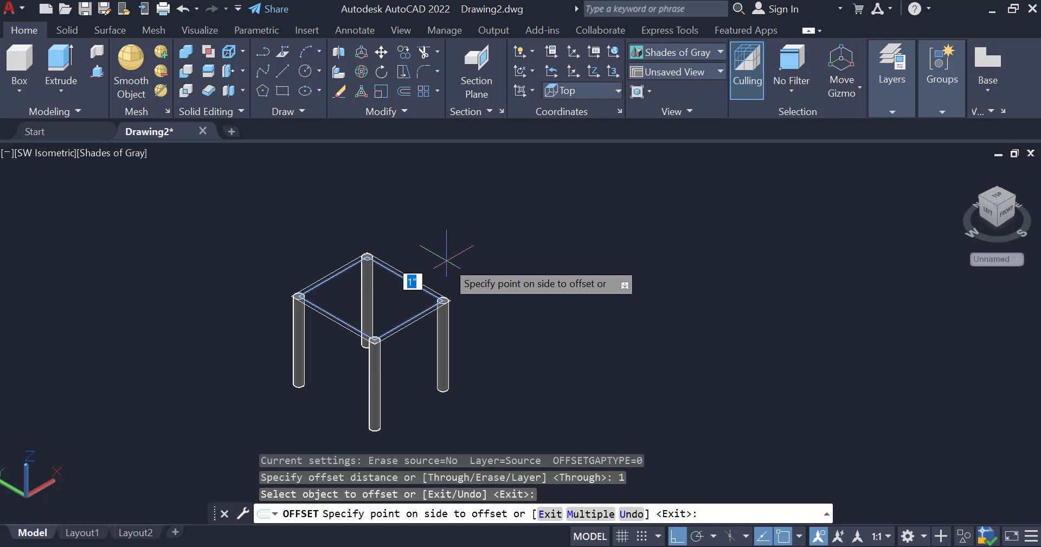
pyautogui.click(446, 257)
pyautogui.scroll(3, 347, 284)
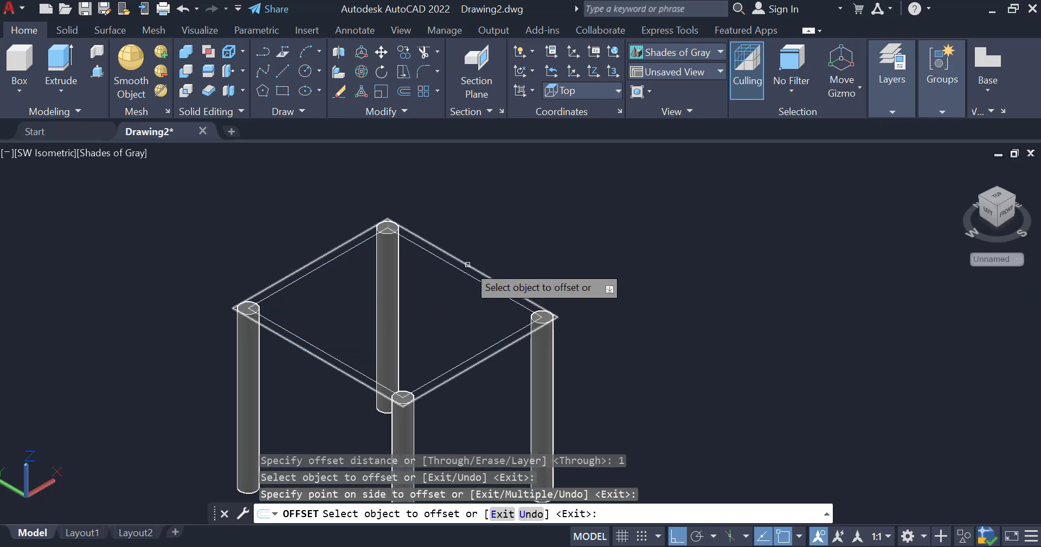
pyautogui.press('Escape')
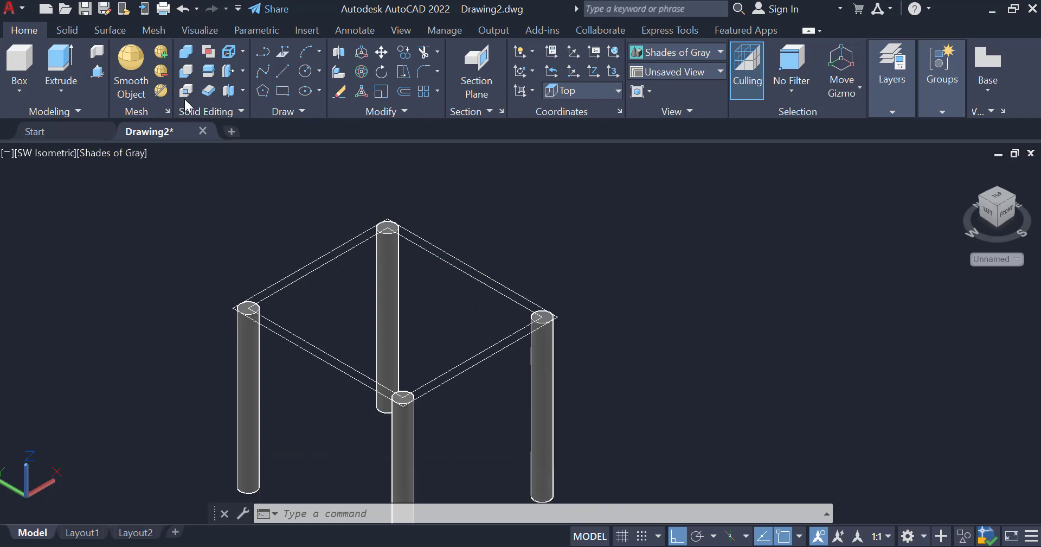
# Create the backrest as a box 1'-6" long, 1" thick and 18" high along the inner rectangle's rear edge
pyautogui.click(19, 60)
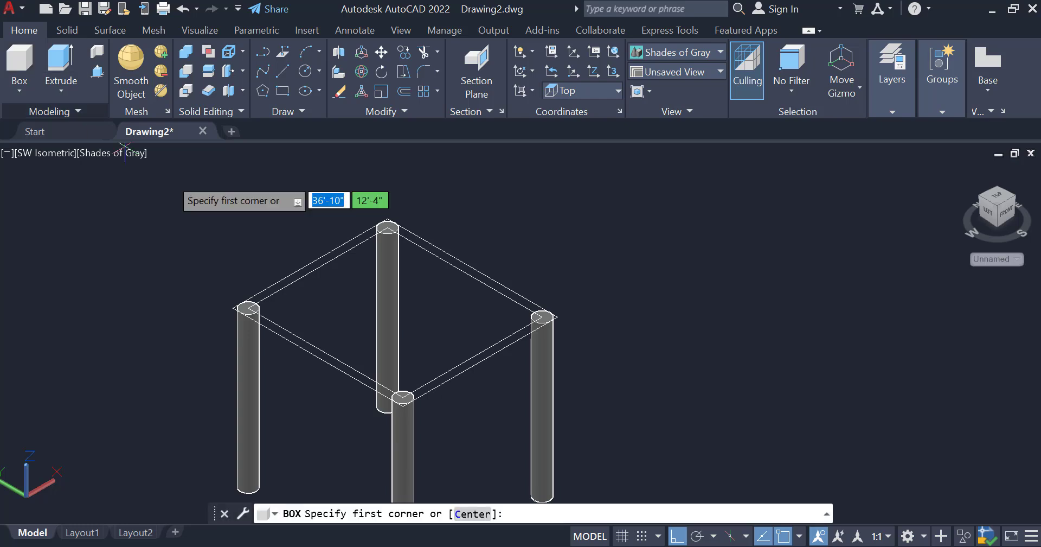
pyautogui.click(249, 308)
pyautogui.scroll(3, 387, 226)
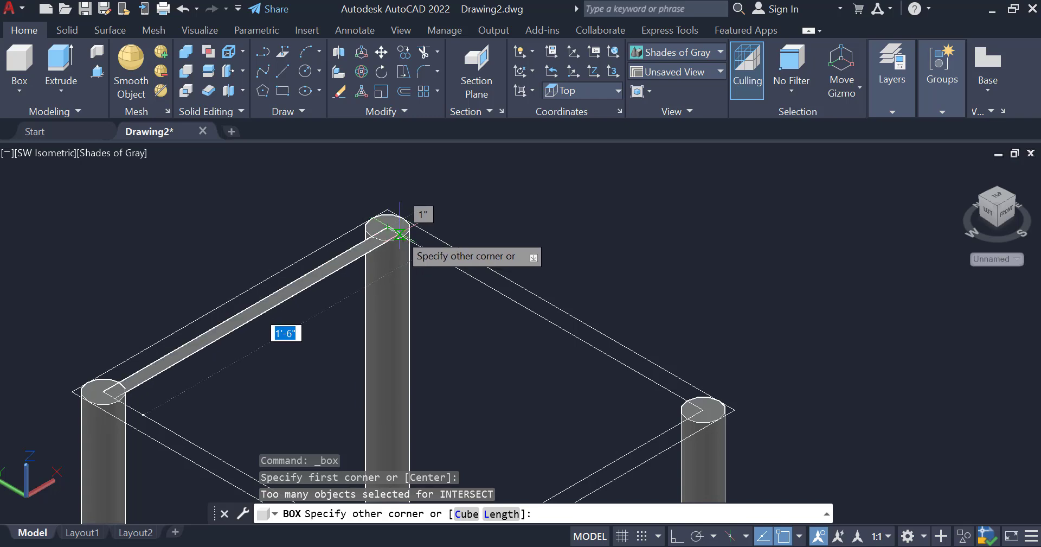
pyautogui.click(398, 233)
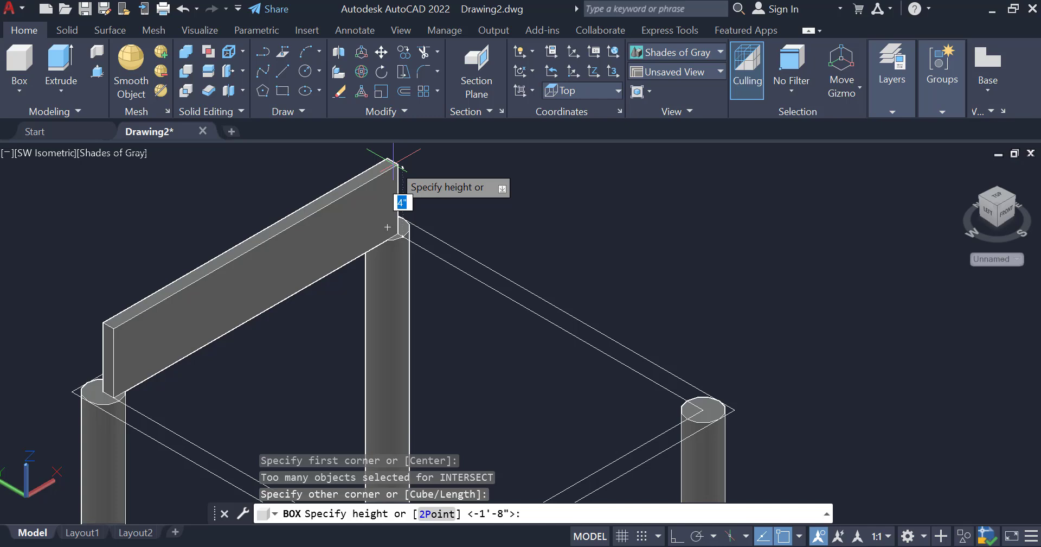
pyautogui.write('18')
pyautogui.press('Return')
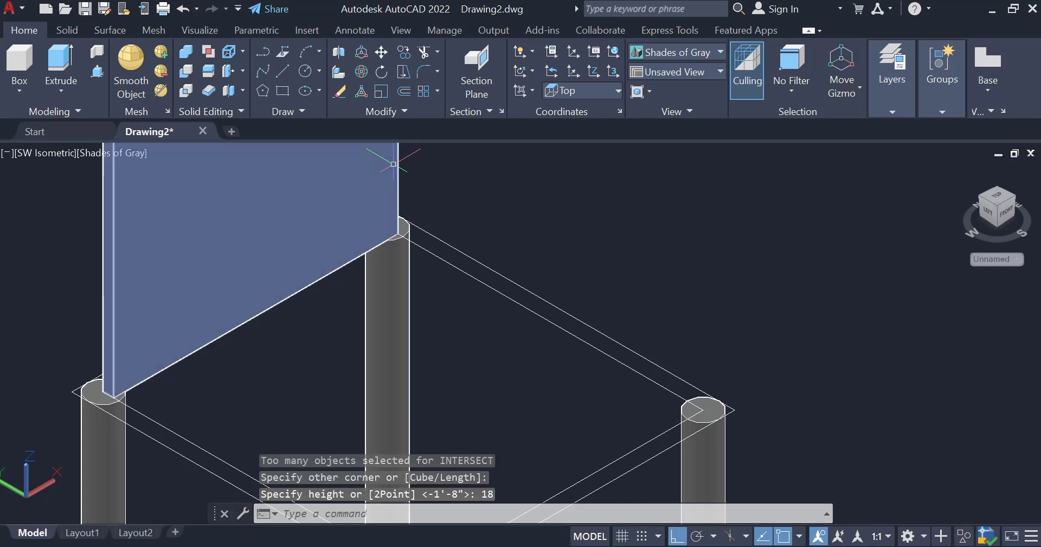
# Delete the original inner rectangle, leaving the outer offset rectangle for the seat
pyautogui.scroll(-5, 407, 293)
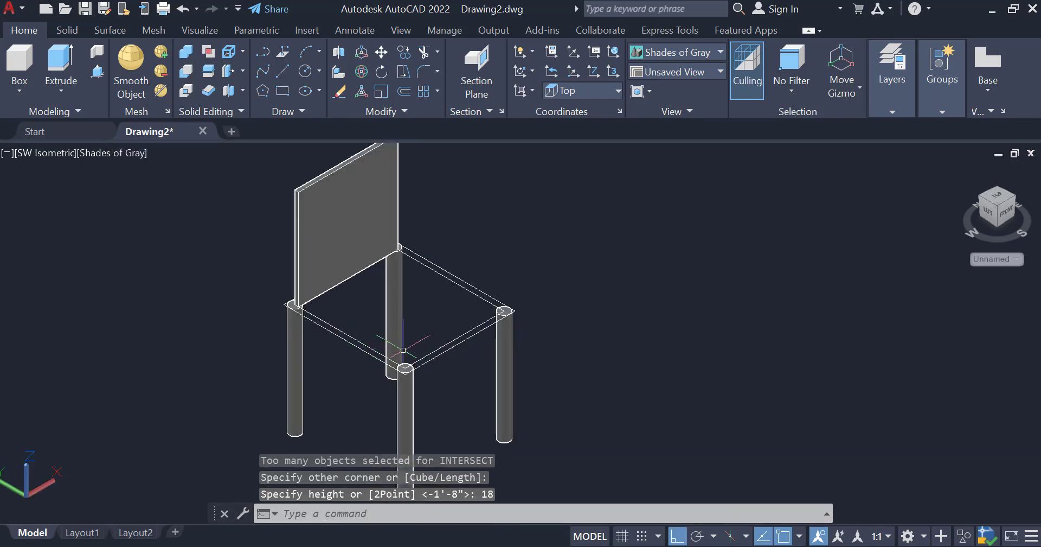
pyautogui.scroll(3, 415, 353)
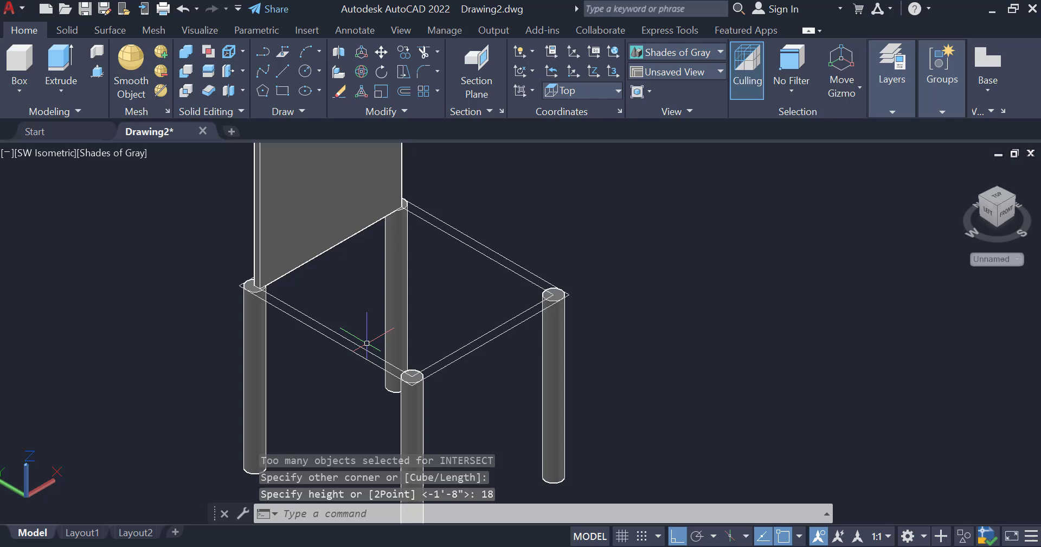
pyautogui.click(323, 324)
pyautogui.press('Delete')
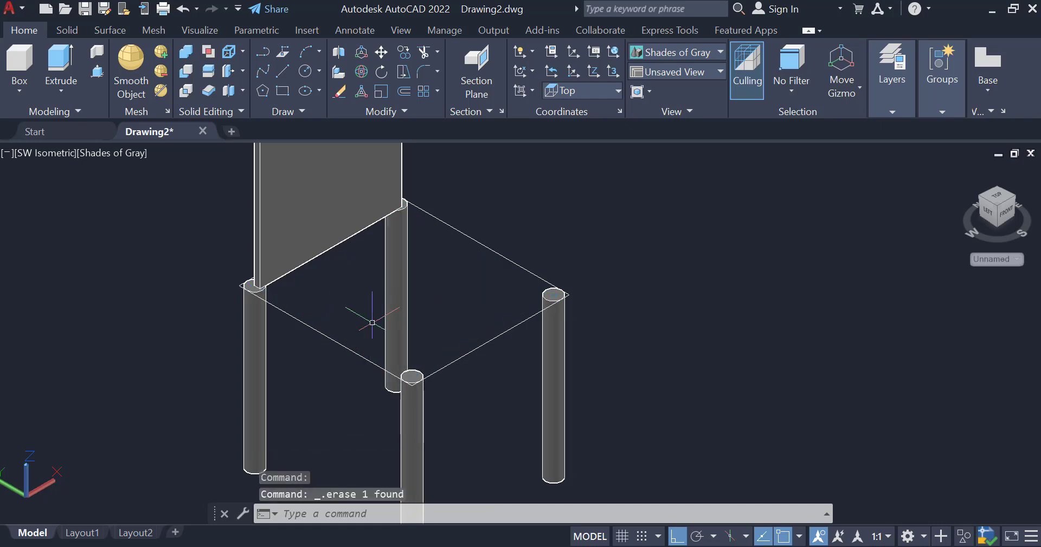
# Presspull the area inside the outer rectangle 1" upward to form the chair seat
pyautogui.click(94, 73)
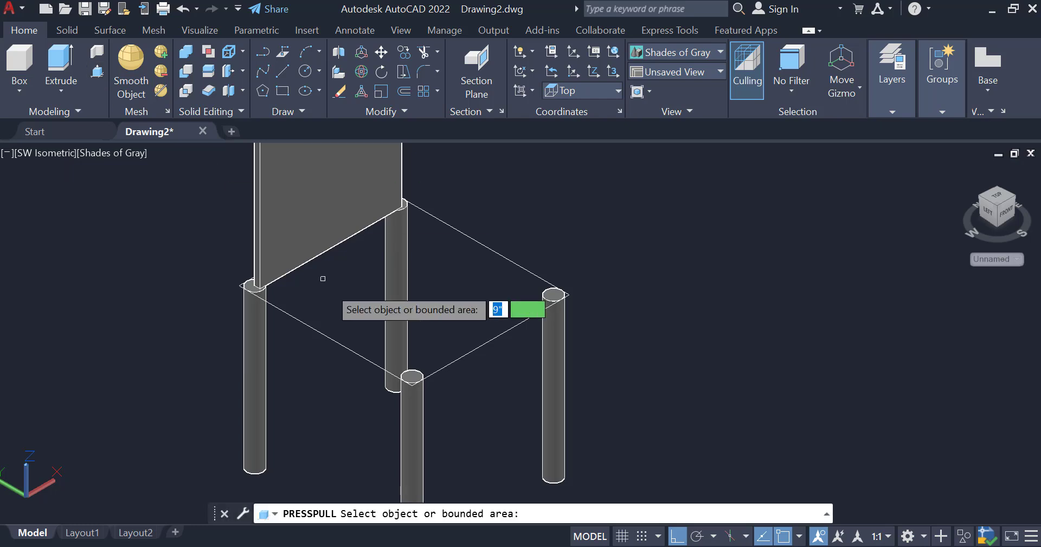
pyautogui.click(333, 338)
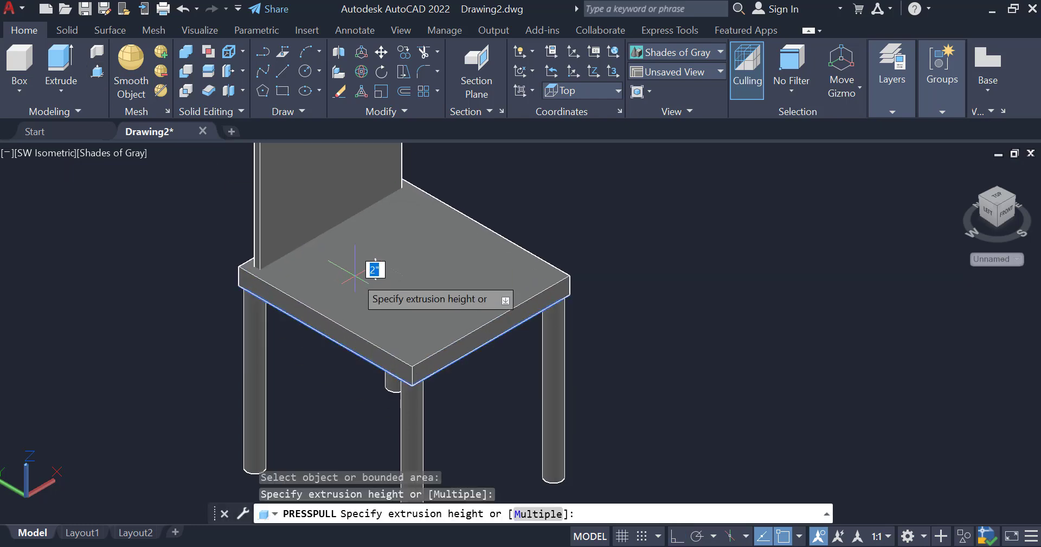
pyautogui.write('1')
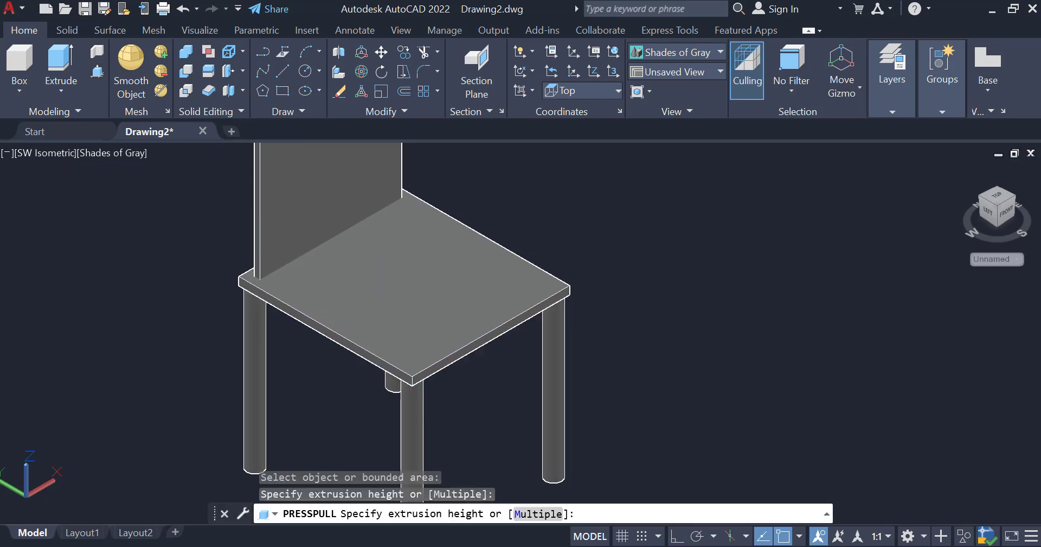
pyautogui.press('Return')
pyautogui.scroll(-3, 353, 417)
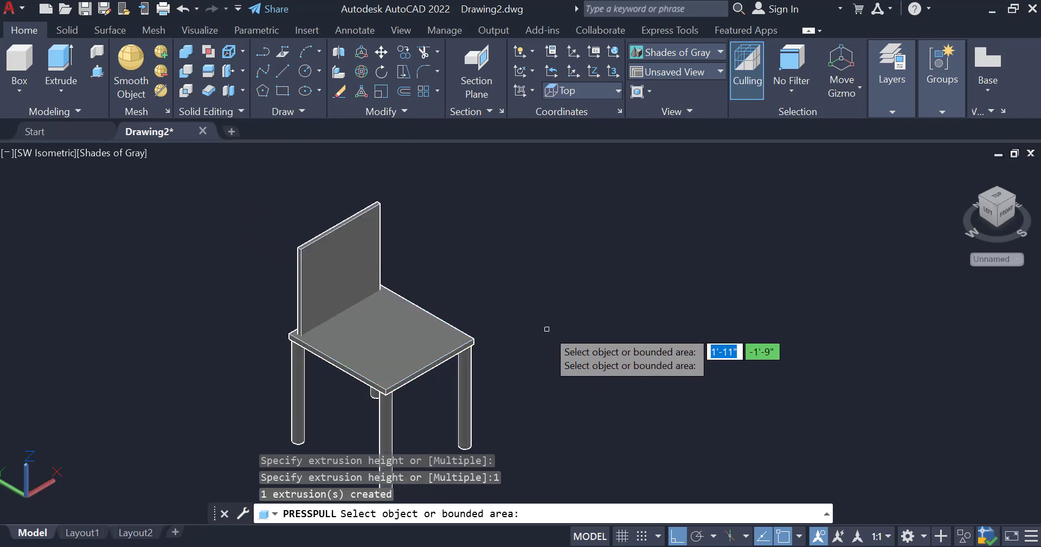
pyautogui.press('Escape')
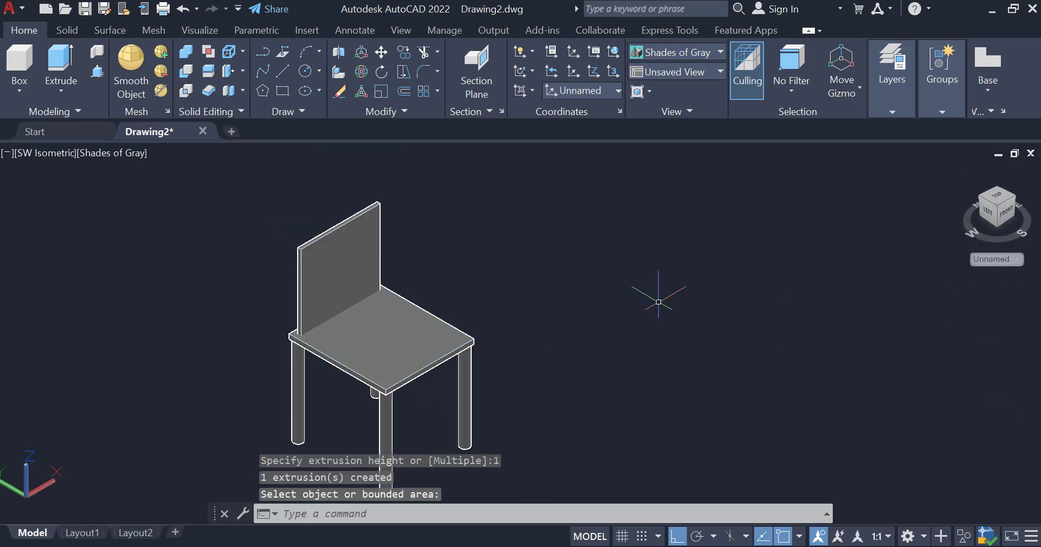
# Fillet the vertical edge at the seat's nearest front corner with the Fillet Edge command, using a 1" radius
pyautogui.scroll(-2, 520, 295)
pyautogui.scroll(2, 526, 318)
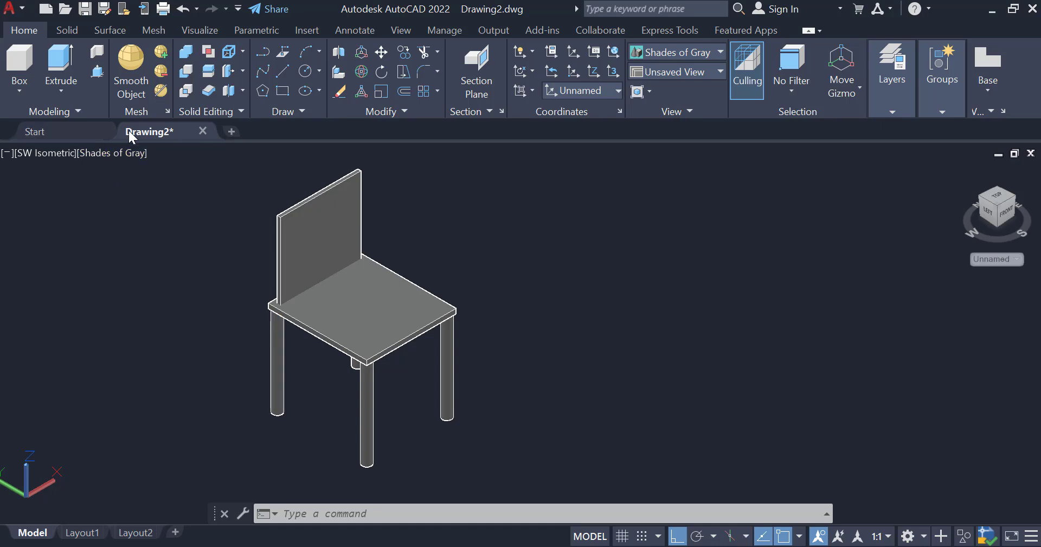
pyautogui.click(67, 31)
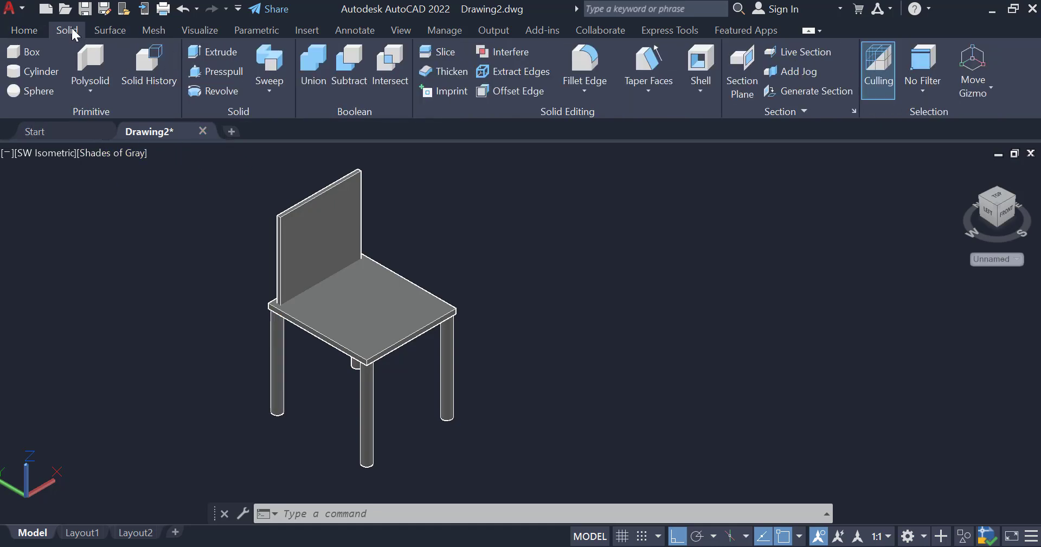
pyautogui.click(584, 63)
pyautogui.scroll(5, 369, 358)
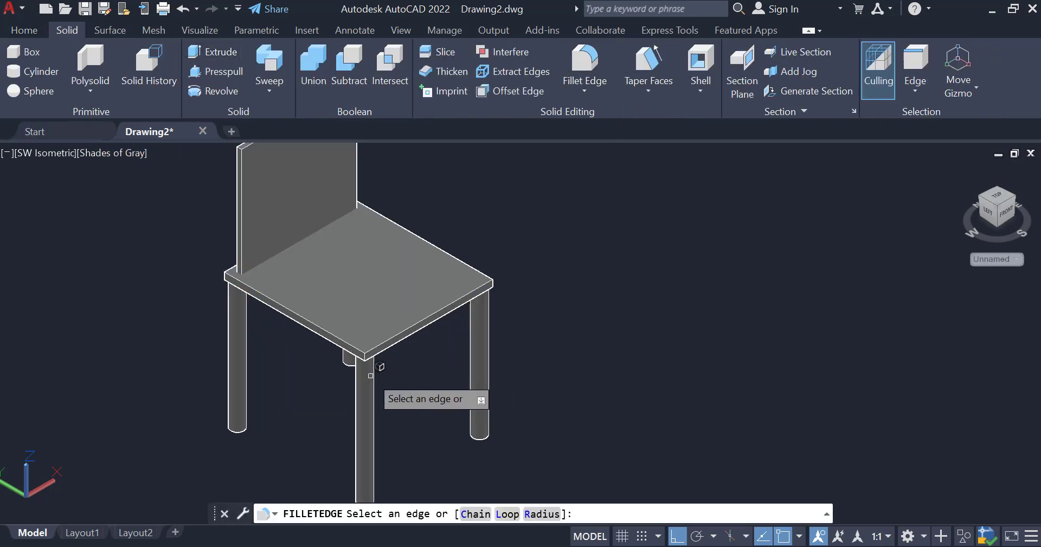
pyautogui.click(352, 317)
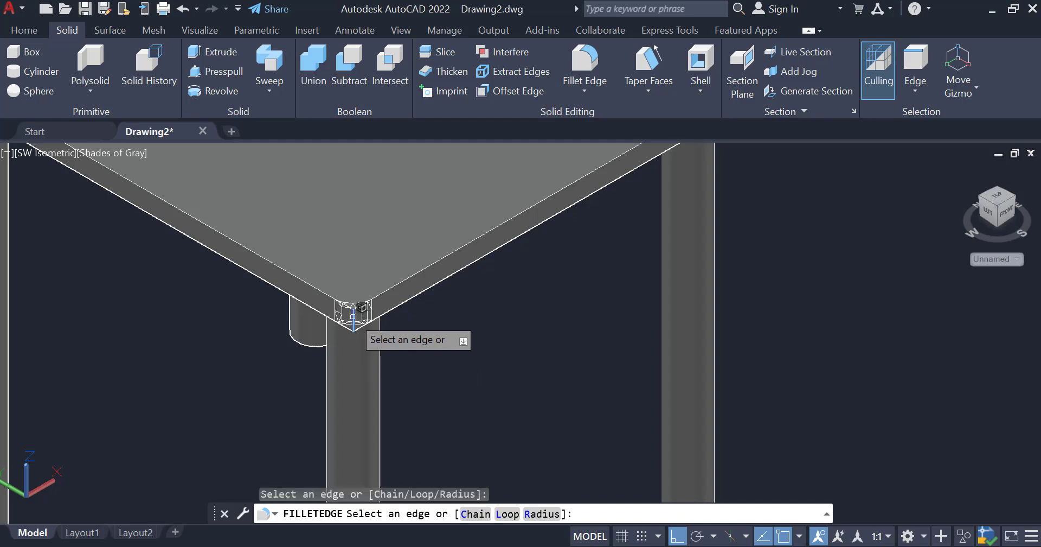
pyautogui.click(353, 317)
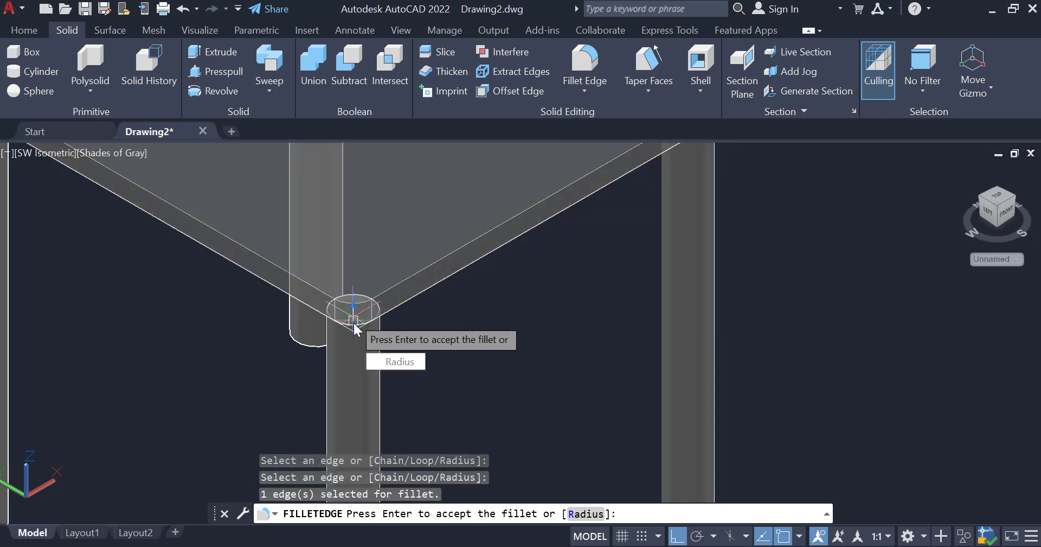
pyautogui.press('Return')
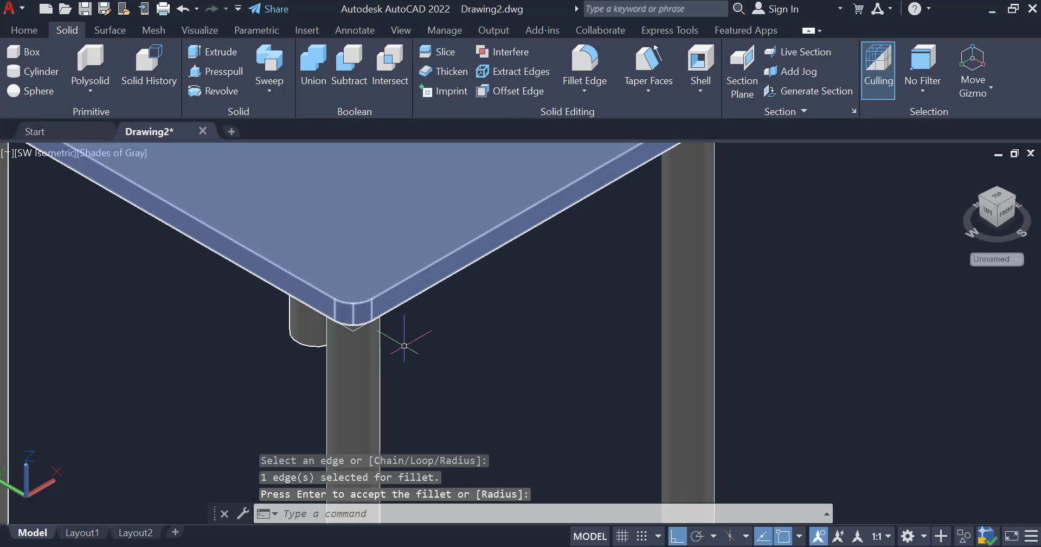
pyautogui.scroll(-6, 404, 345)
pyautogui.rightClick(647, 217)
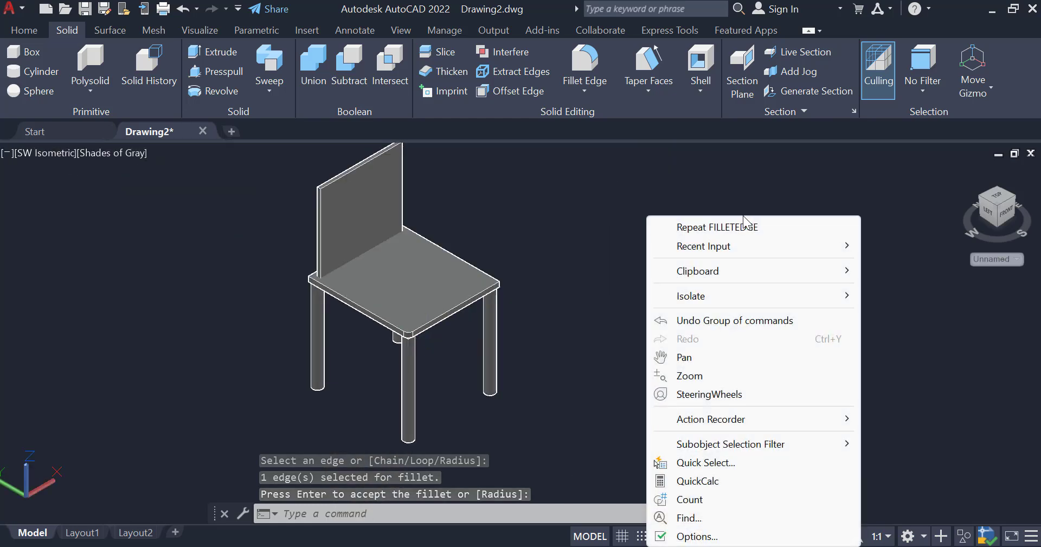
pyautogui.click(668, 225)
pyautogui.scroll(3, 505, 268)
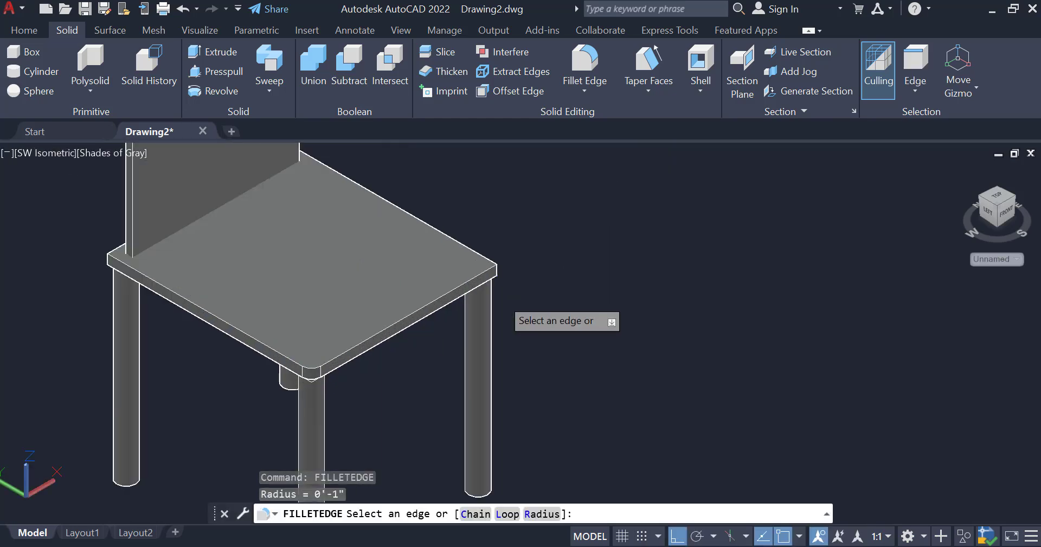
pyautogui.scroll(4, 499, 267)
pyautogui.click(497, 253)
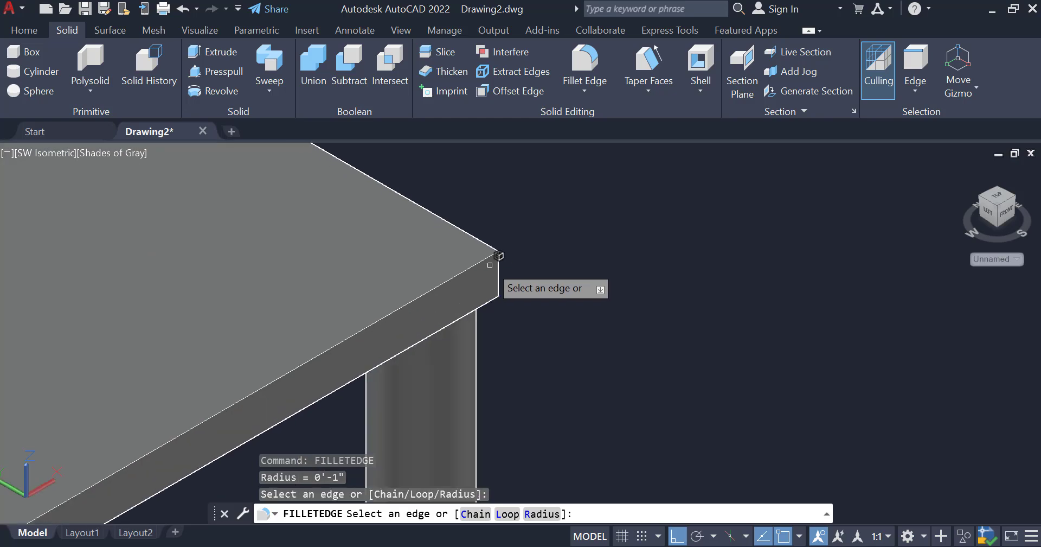
pyautogui.click(506, 244)
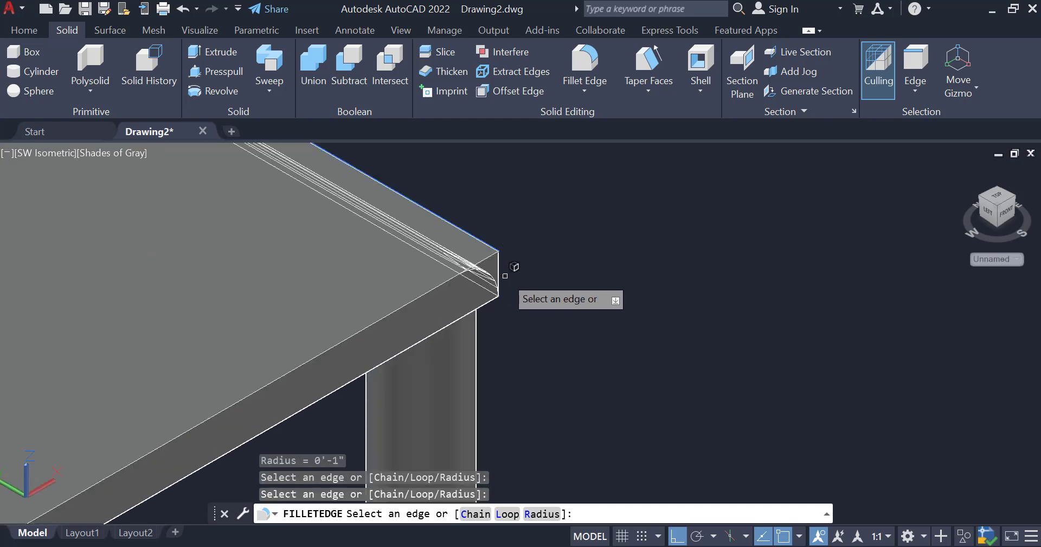
pyautogui.press('Escape')
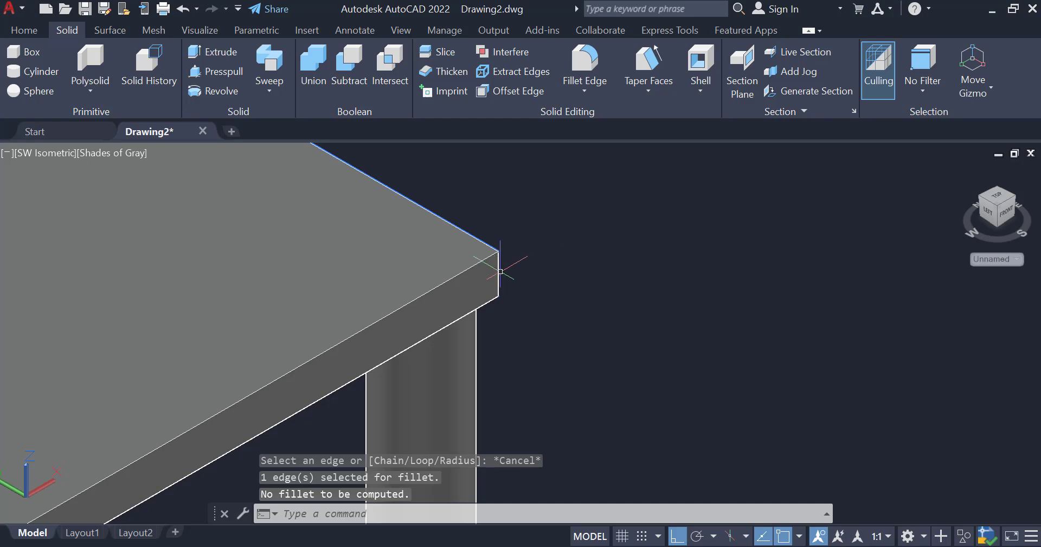
# Fillet the vertical edge at the seat's other front corner with a 1" radius
pyautogui.rightClick(682, 234)
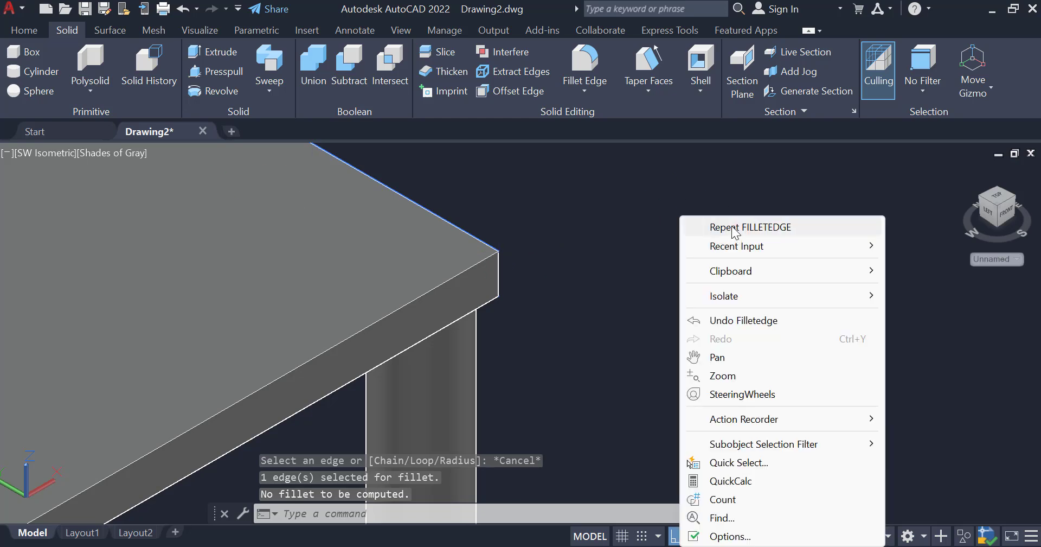
pyautogui.click(735, 228)
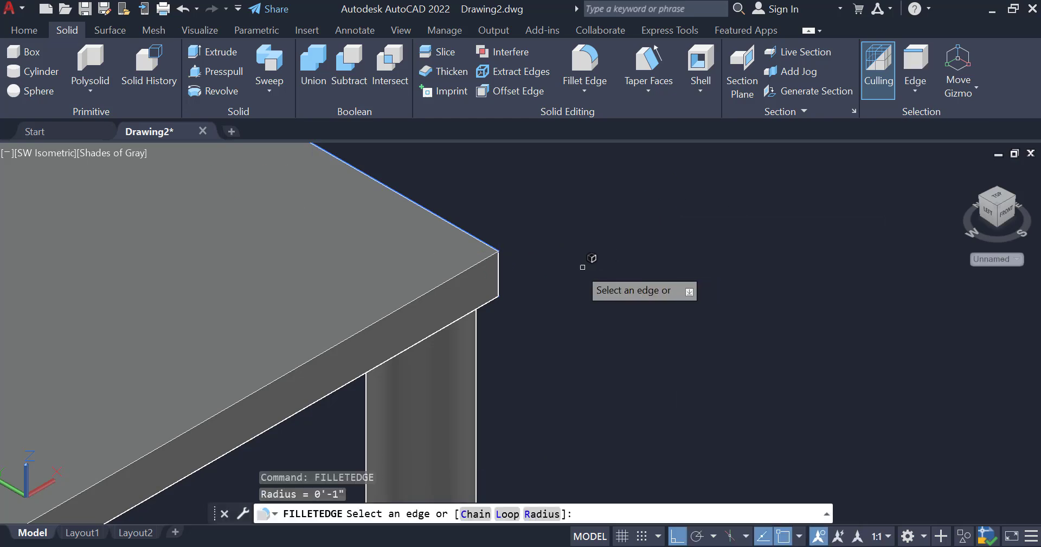
pyautogui.click(498, 259)
pyautogui.press('Return')
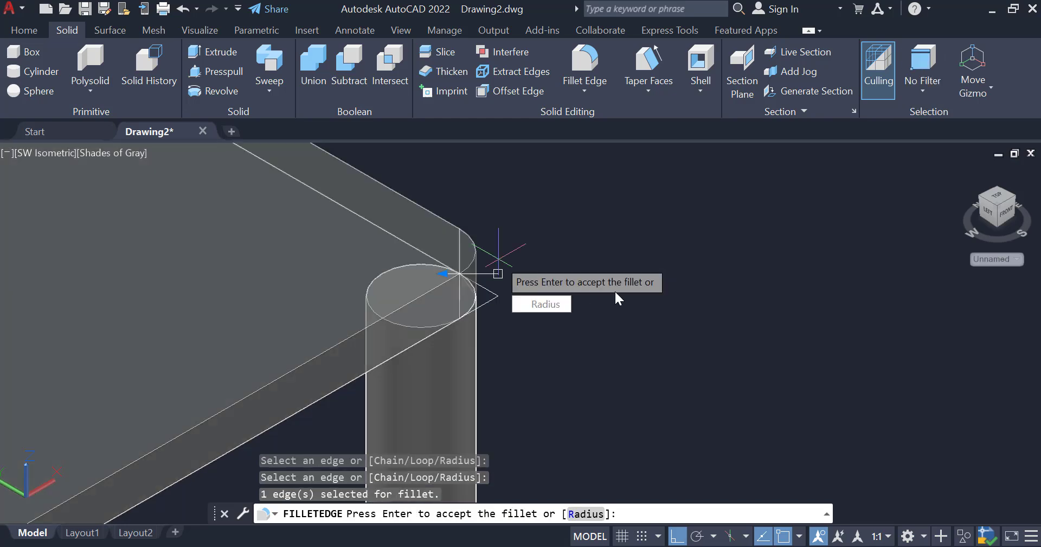
pyautogui.press('Return')
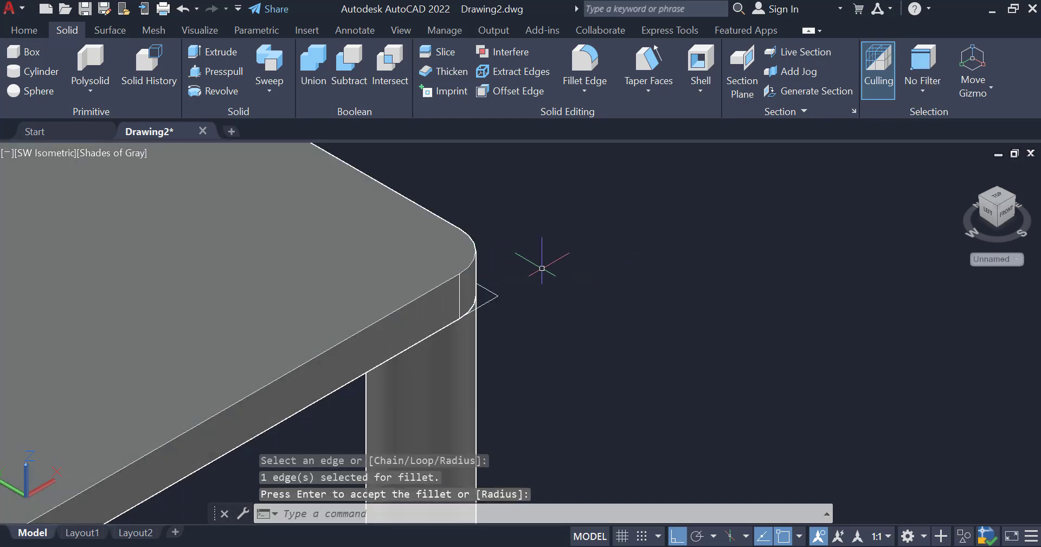
# Round the backrest's far upper corner by filleting its short top edge with a 1" radius
pyautogui.keyDown('shift'); pyautogui.moveTo(542, 268); pyautogui.dragTo(564, 269, button='middle'); pyautogui.keyUp('shift')
pyautogui.rightClick(581, 279)
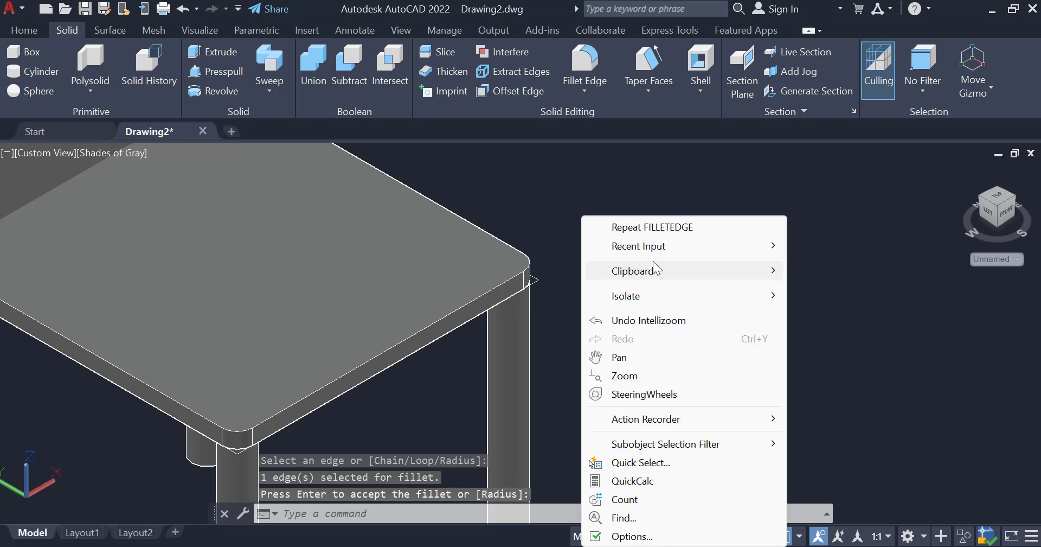
pyautogui.click(623, 221)
pyautogui.scroll(-4, 625, 340)
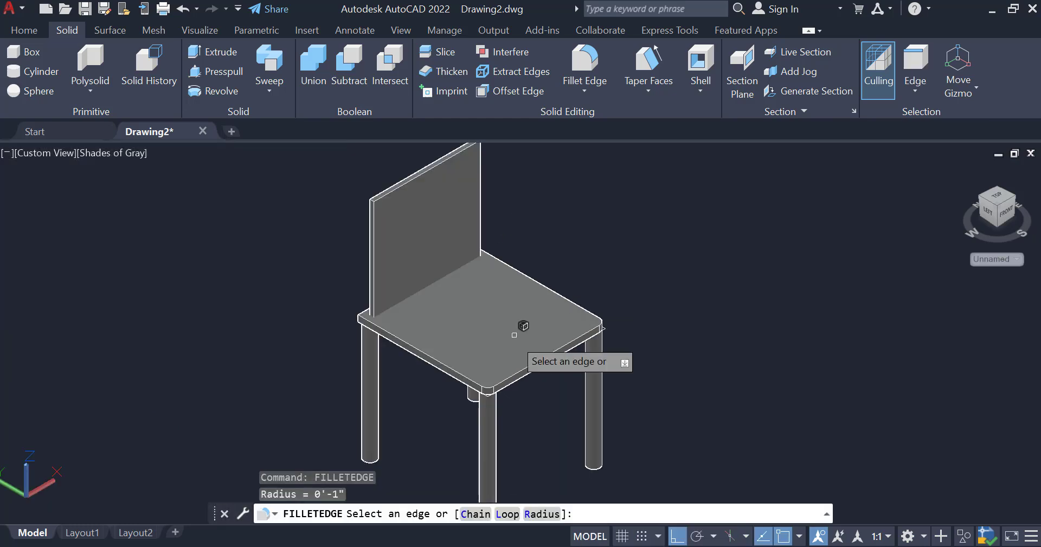
pyautogui.scroll(-3, 522, 267)
pyautogui.scroll(7, 494, 268)
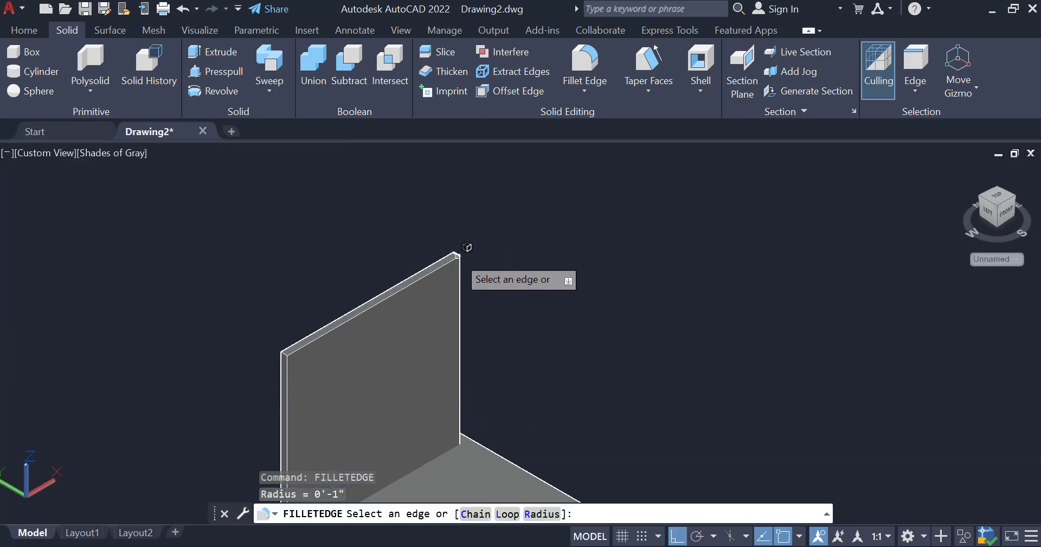
pyautogui.scroll(3, 457, 255)
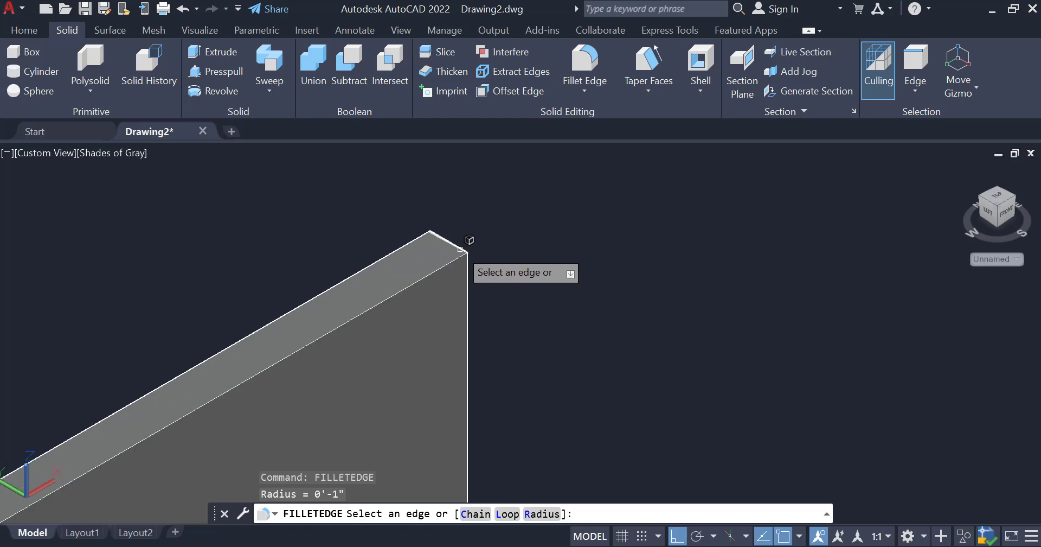
pyautogui.click(460, 248)
pyautogui.press('Return')
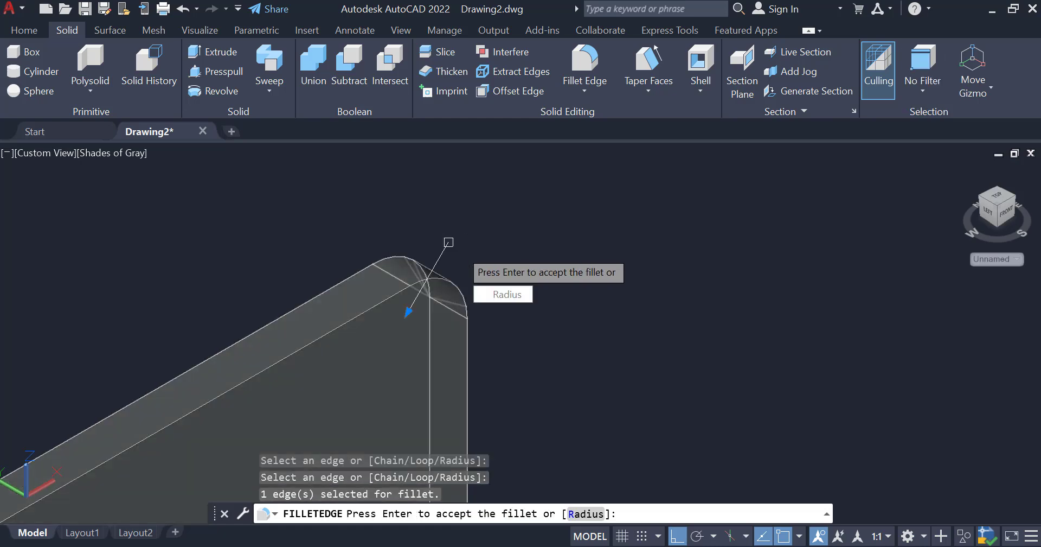
pyautogui.press('Return')
# Round the backrest's near upper corner by filleting its short top edge with a 1" radius
pyautogui.rightClick(523, 217)
pyautogui.click(564, 223)
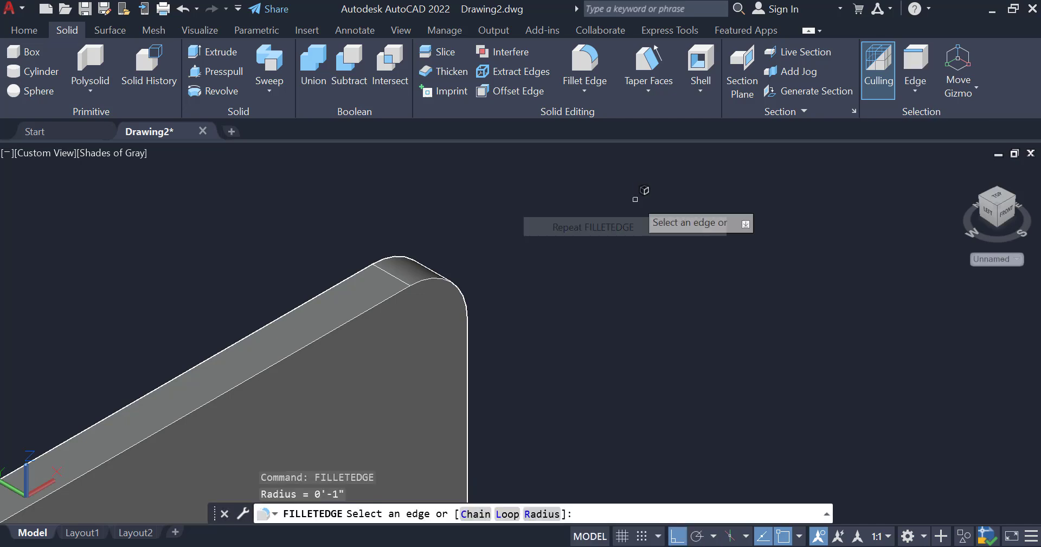
pyautogui.scroll(-3, 641, 195)
pyautogui.scroll(5, 456, 310)
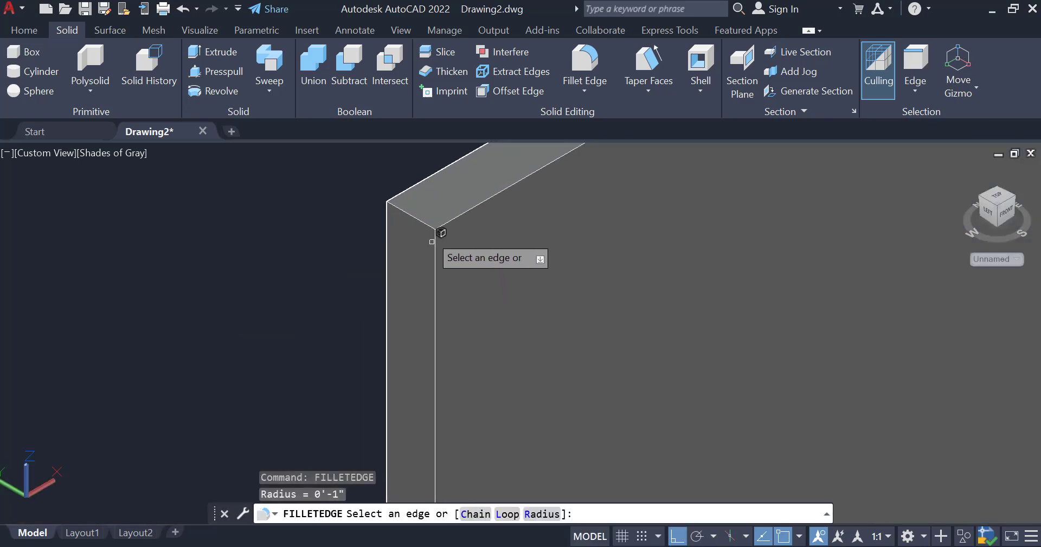
pyautogui.click(426, 222)
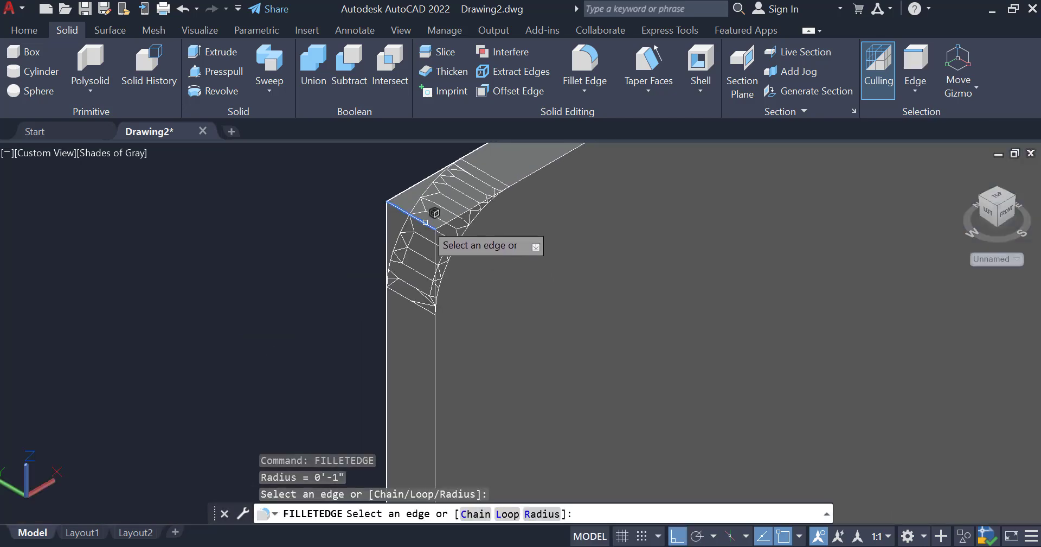
pyautogui.press('Return')
pyautogui.press('Return')
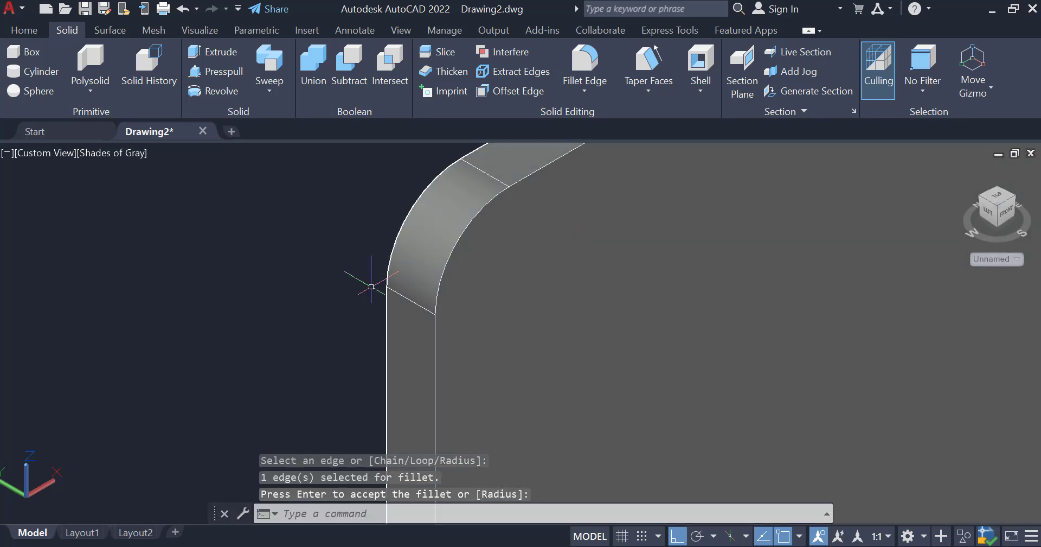
# Delete the leftover outer offset rectangle beneath the chair seat
pyautogui.scroll(-8, 364, 286)
pyautogui.scroll(5, 390, 370)
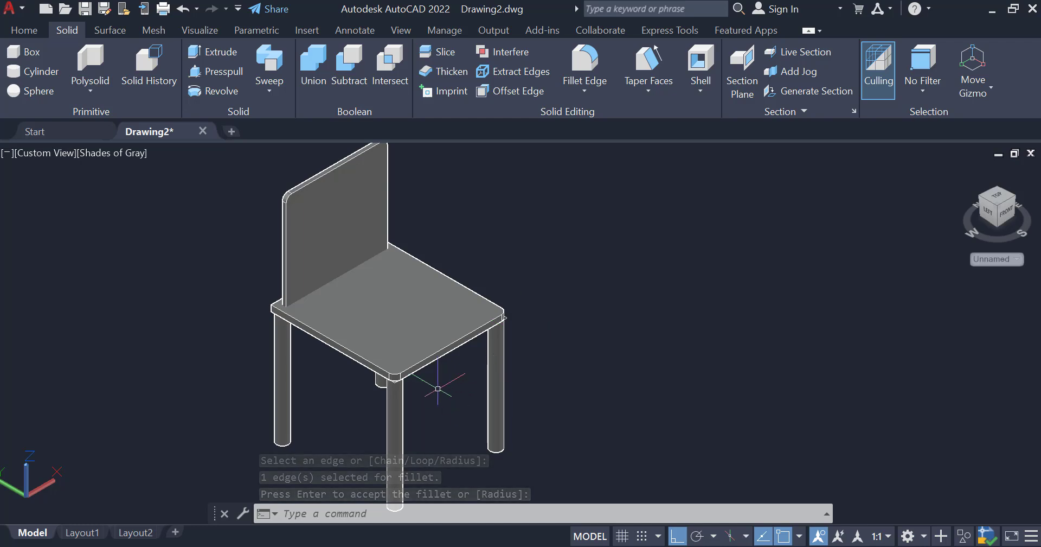
pyautogui.scroll(5, 439, 391)
pyautogui.click(350, 374)
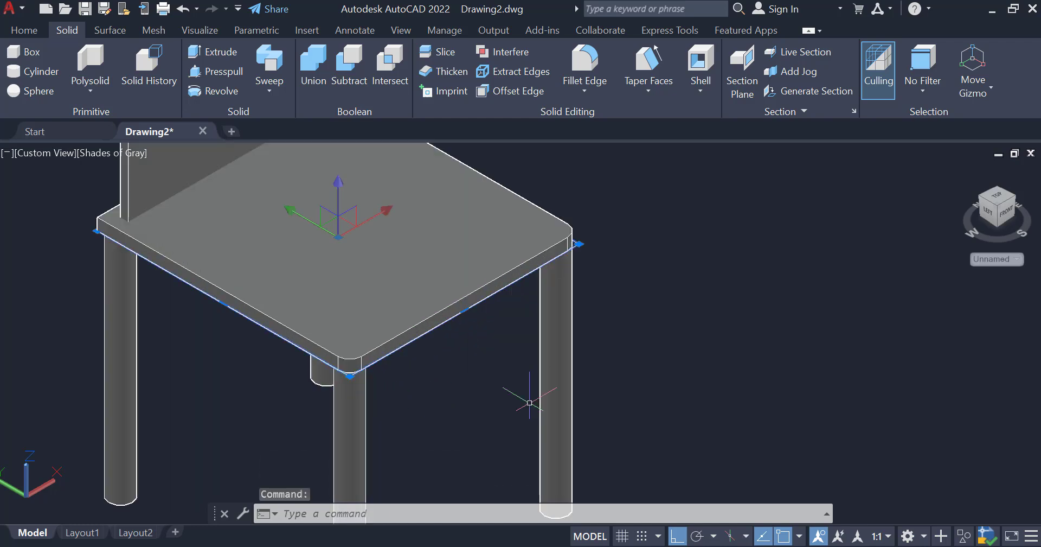
pyautogui.press('Delete')
pyautogui.scroll(-6, 376, 284)
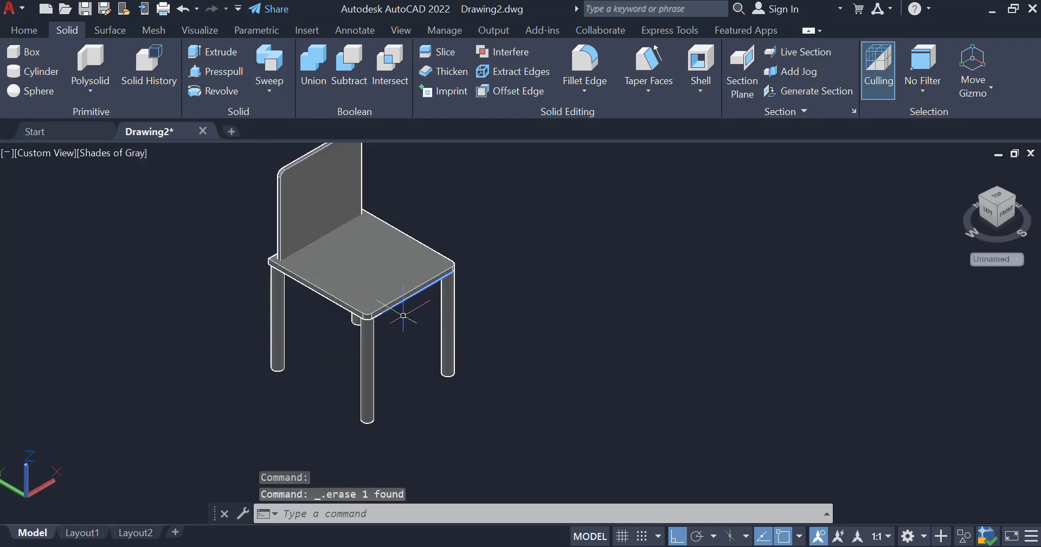
pyautogui.scroll(-3, 353, 382)
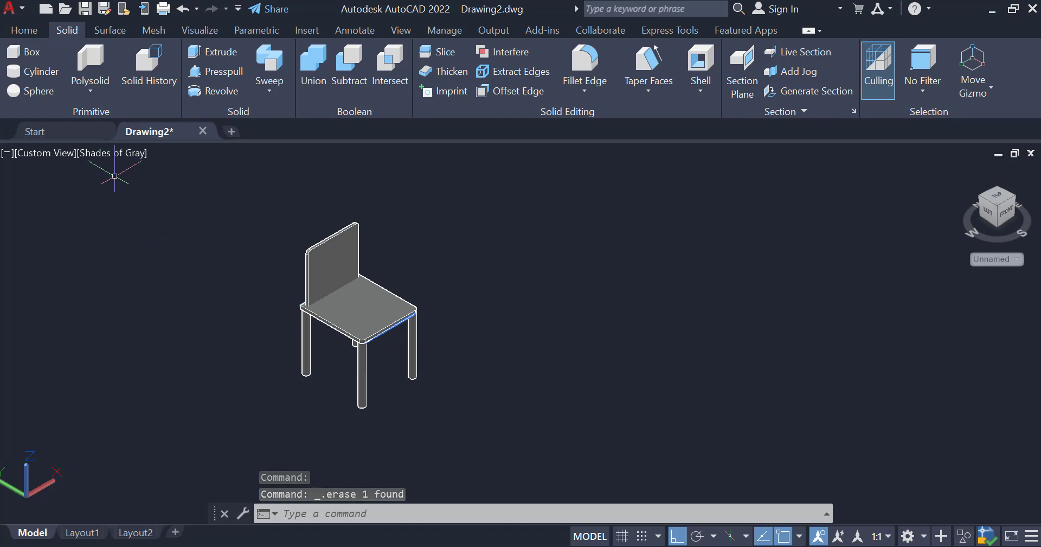
# Union the four legs, the seat and the backrest into one solid
pyautogui.click(24, 30)
pyautogui.scroll(2, 327, 315)
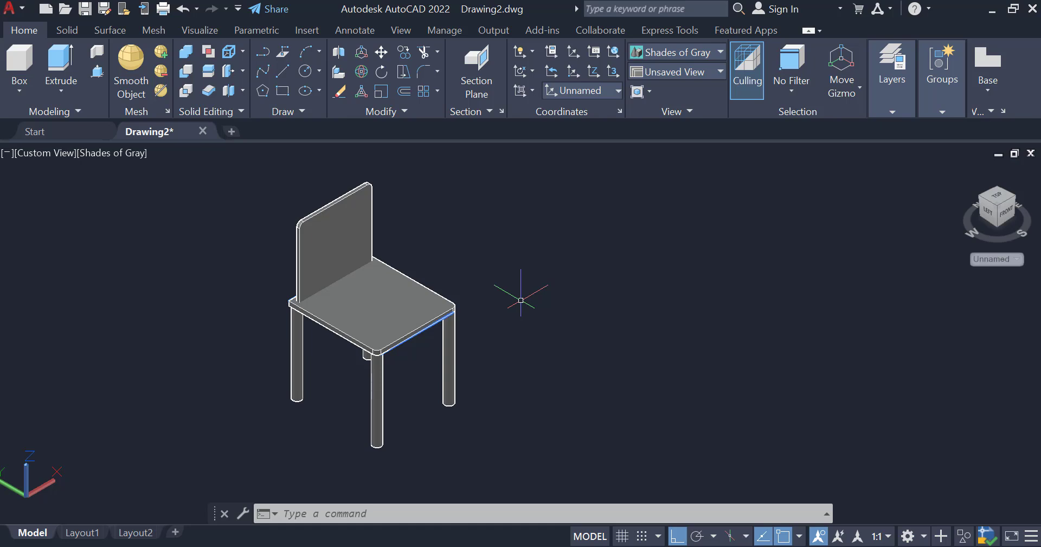
pyautogui.click(185, 52)
pyautogui.click(297, 349)
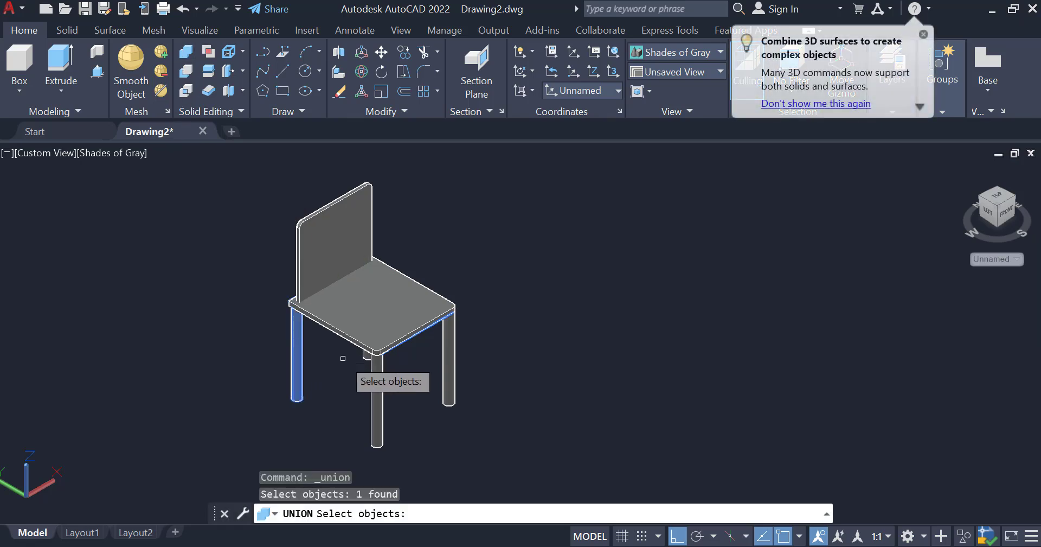
pyautogui.click(374, 373)
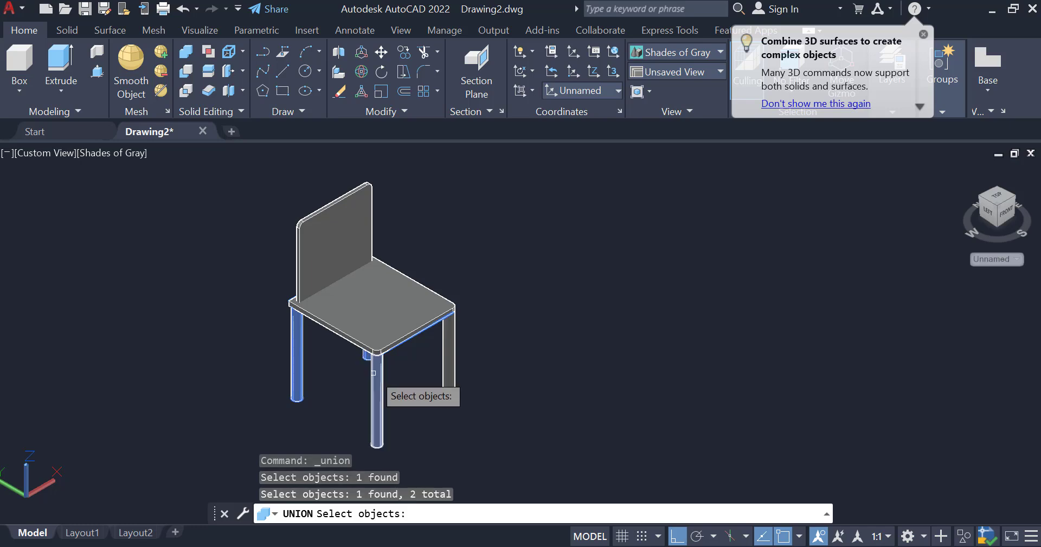
pyautogui.click(374, 373)
pyautogui.click(450, 346)
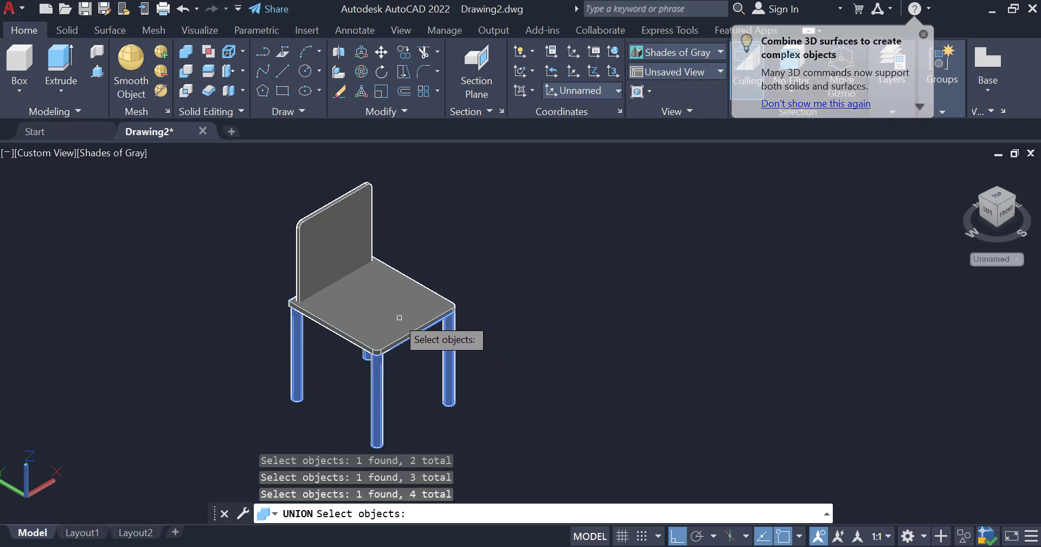
pyautogui.scroll(6, 383, 333)
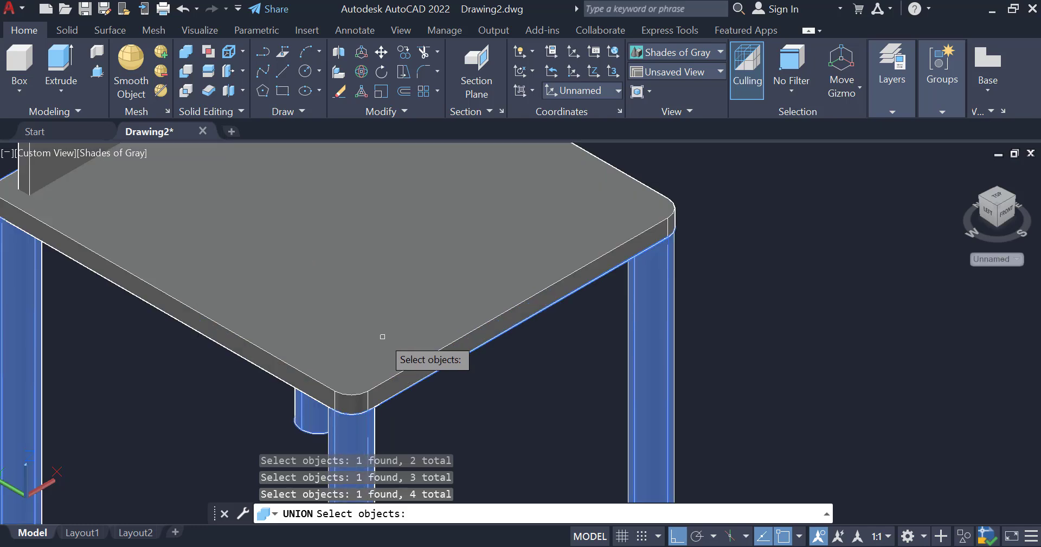
pyautogui.scroll(5, 363, 395)
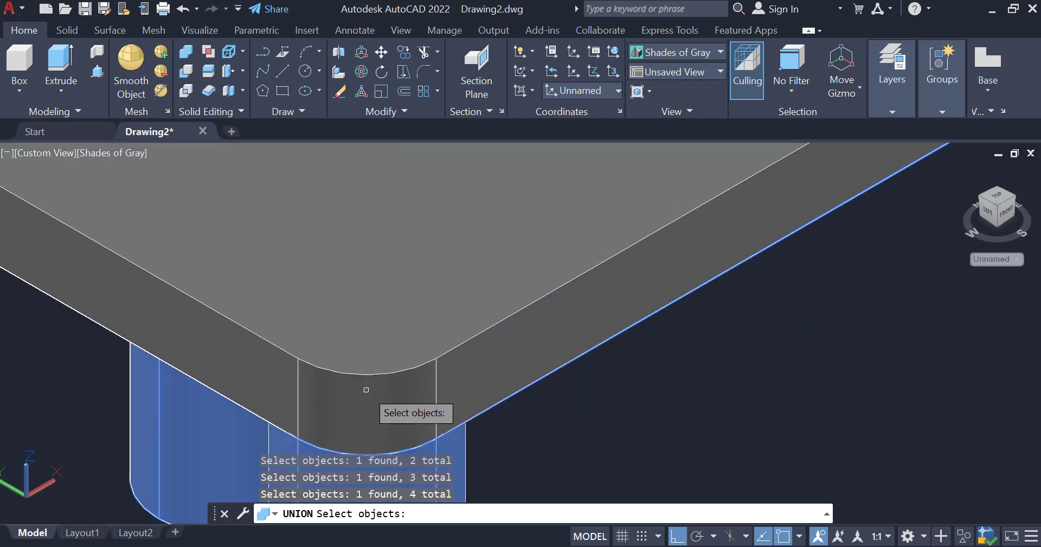
pyautogui.click(366, 390)
pyautogui.scroll(-10, 366, 389)
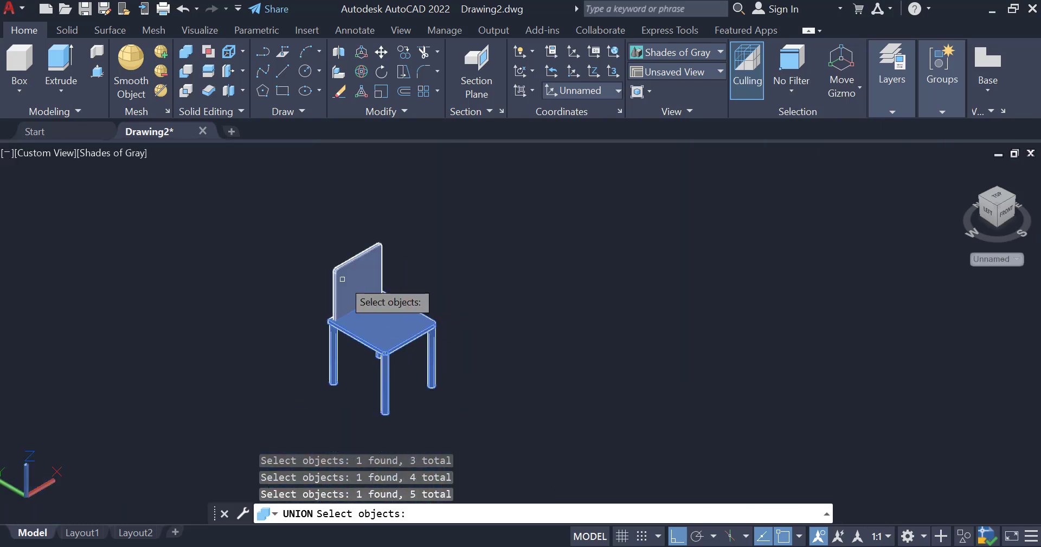
pyautogui.press('Return')
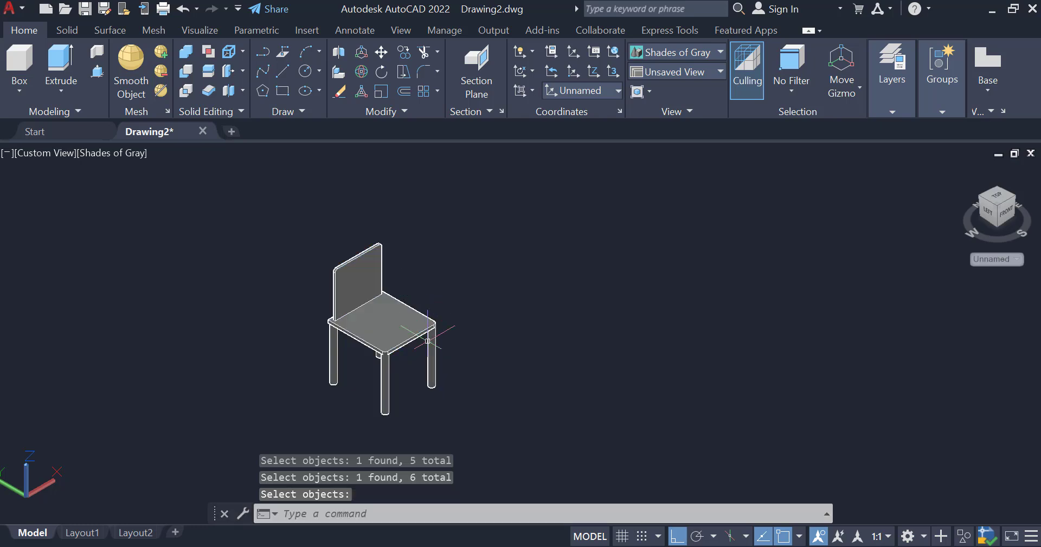
# Display the chair in the Realistic visual style and open the Materials Browser
pyautogui.scroll(3, 384, 348)
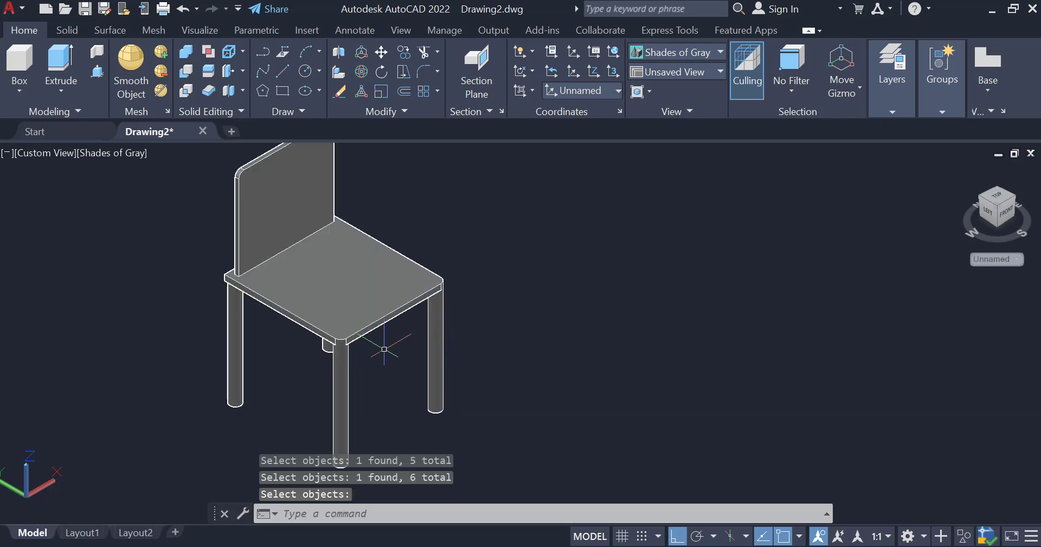
pyautogui.click(95, 151)
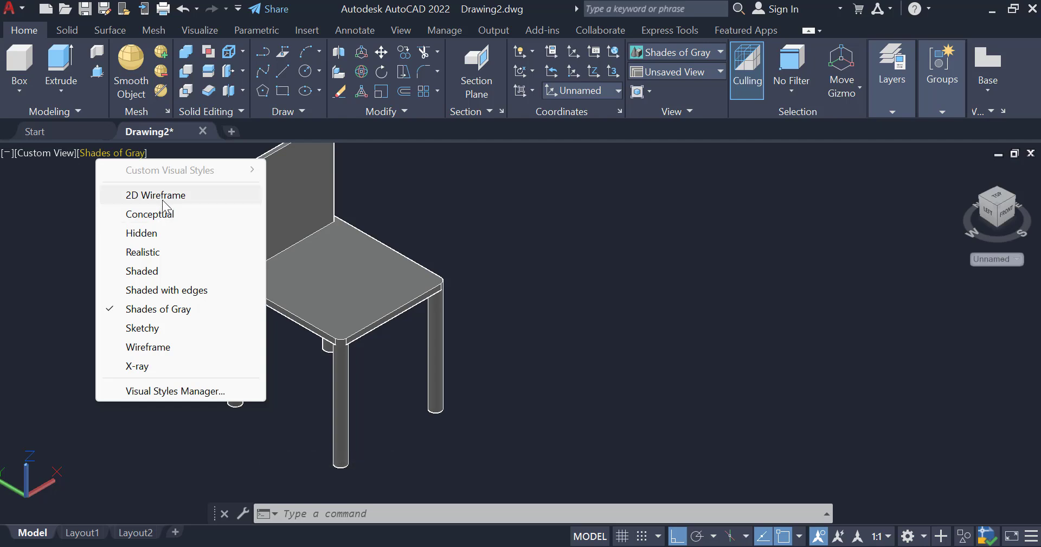
pyautogui.click(142, 251)
pyautogui.write('t')
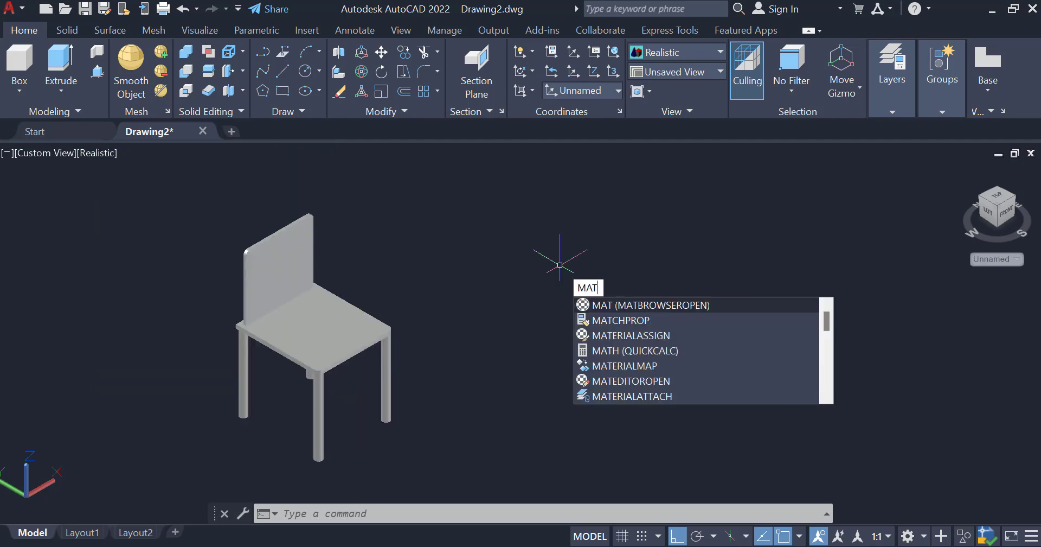
pyautogui.press('Return')
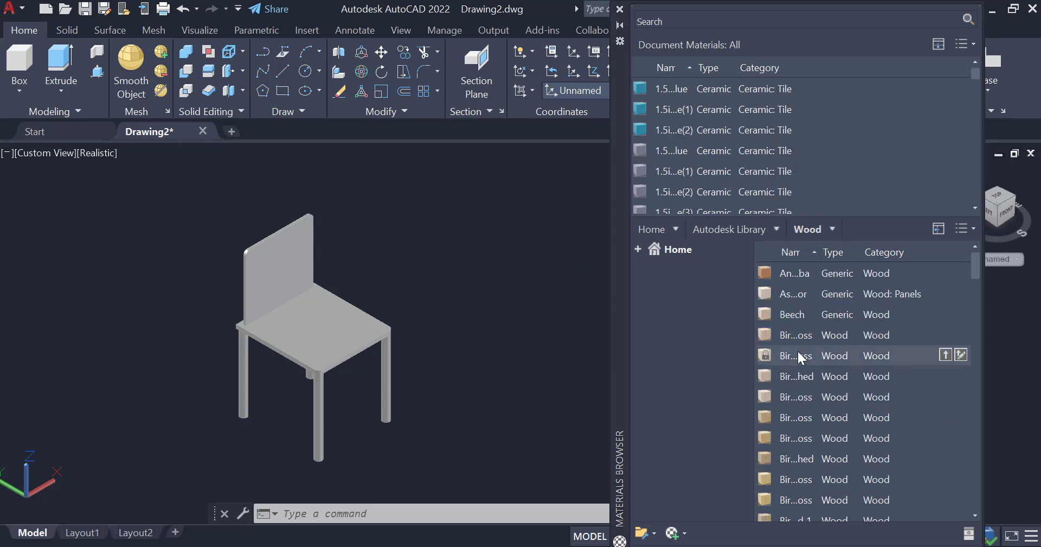
# Apply a reddish-brown wood material to the chair and fillet the vertical edge at the seat's rear corner beside the backrest
pyautogui.moveTo(323, 339); pyautogui.dragTo(320, 340)
pyautogui.scroll(2, 255, 342)
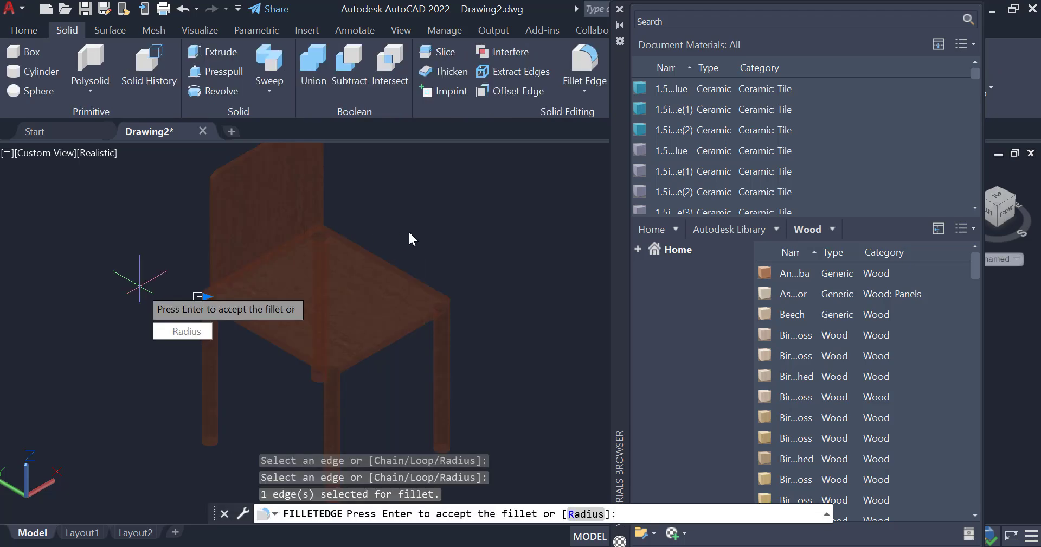
pyautogui.press('Return')
pyautogui.scroll(-2, 421, 288)
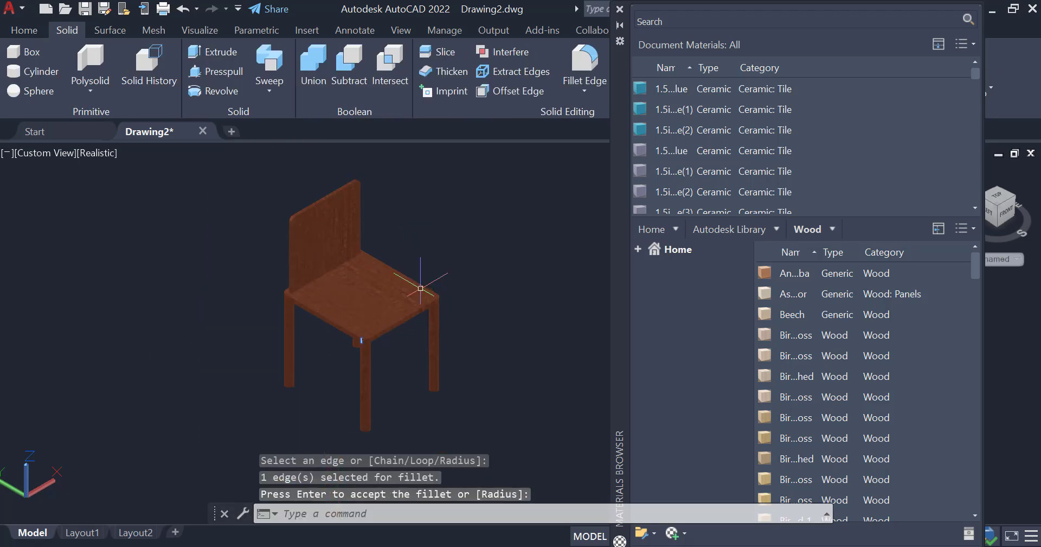
# Try different materials from the Wood category on the chair, finish with a lighter brown wood, and close the Materials Browser
pyautogui.scroll(2, 337, 349)
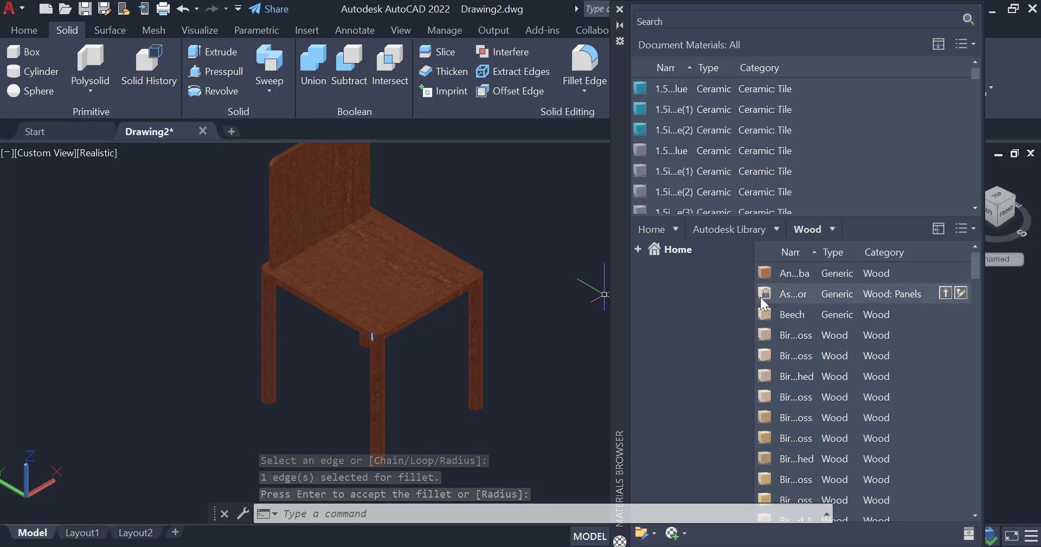
pyautogui.moveTo(791, 459); pyautogui.dragTo(349, 349)
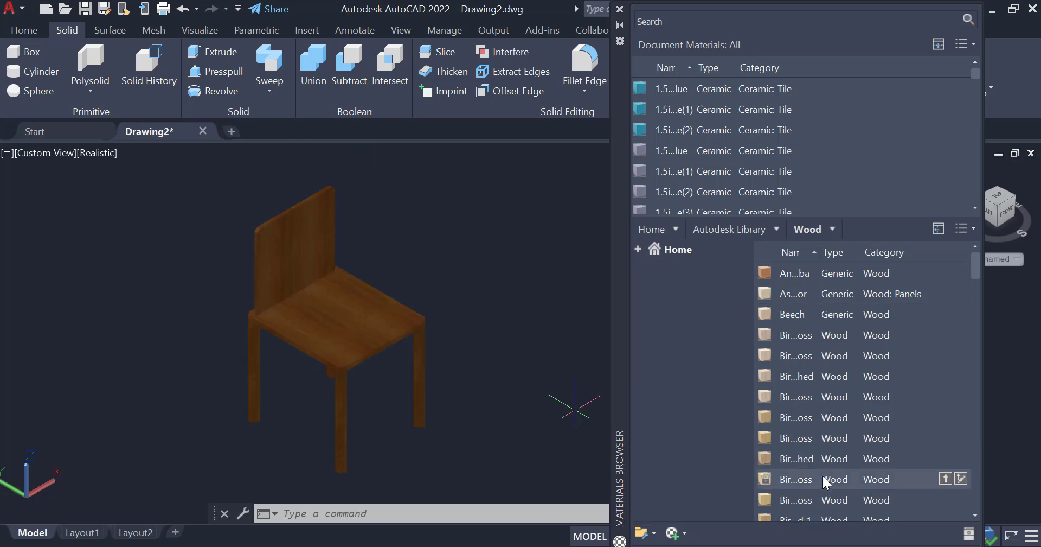
pyautogui.scroll(-2, 784, 452)
pyautogui.moveTo(776, 461); pyautogui.dragTo(298, 325)
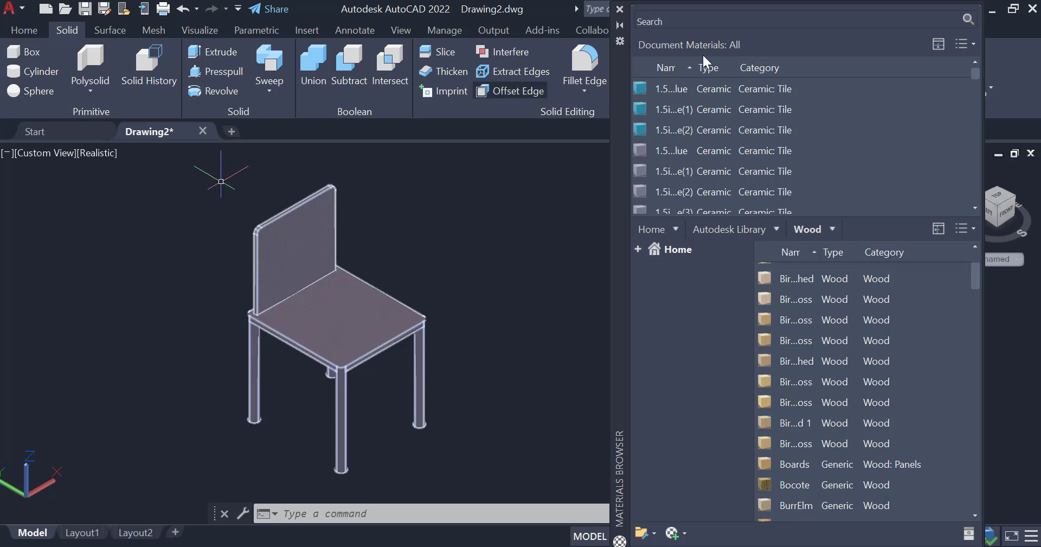
pyautogui.click(620, 9)
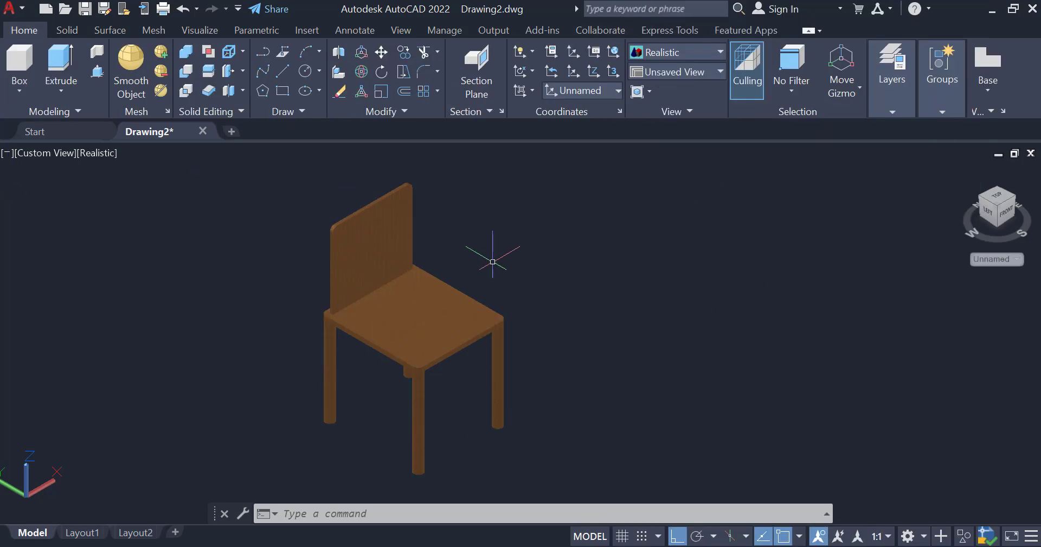